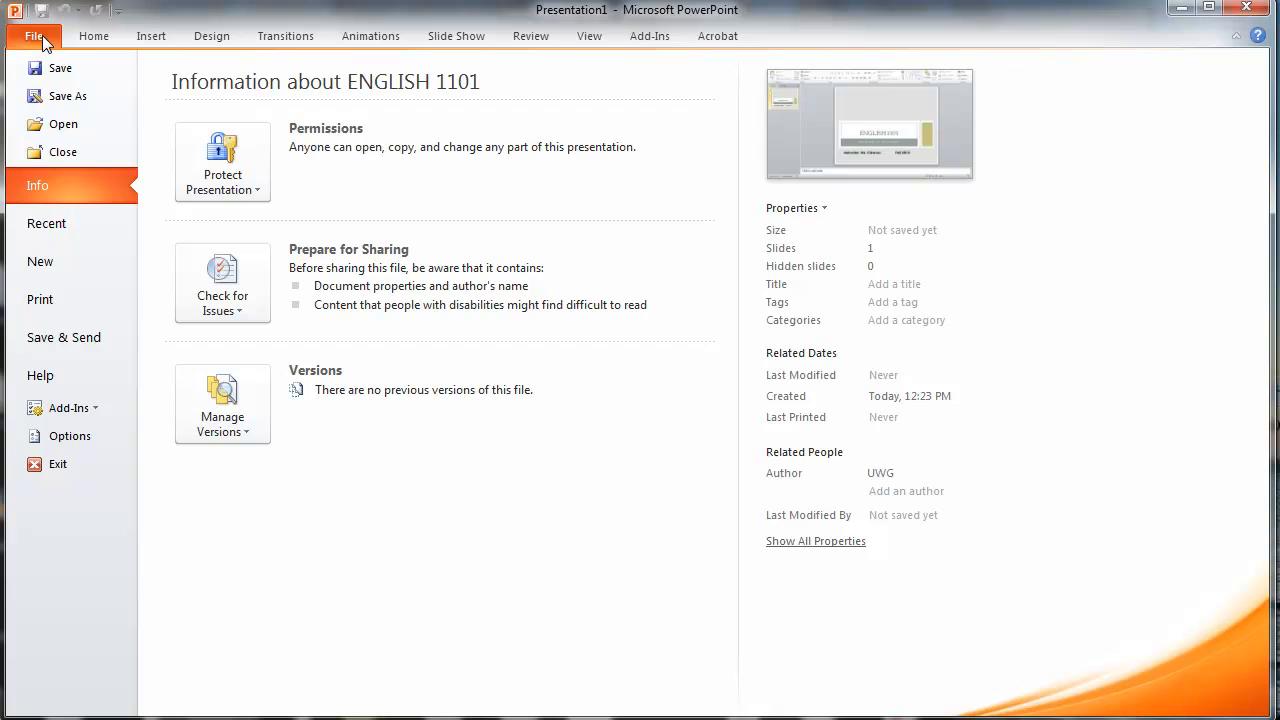
- Export only the current slide to the Desktop as ENGLISH 1101.jpg in JPEG File Interchange Format
click(62, 100)
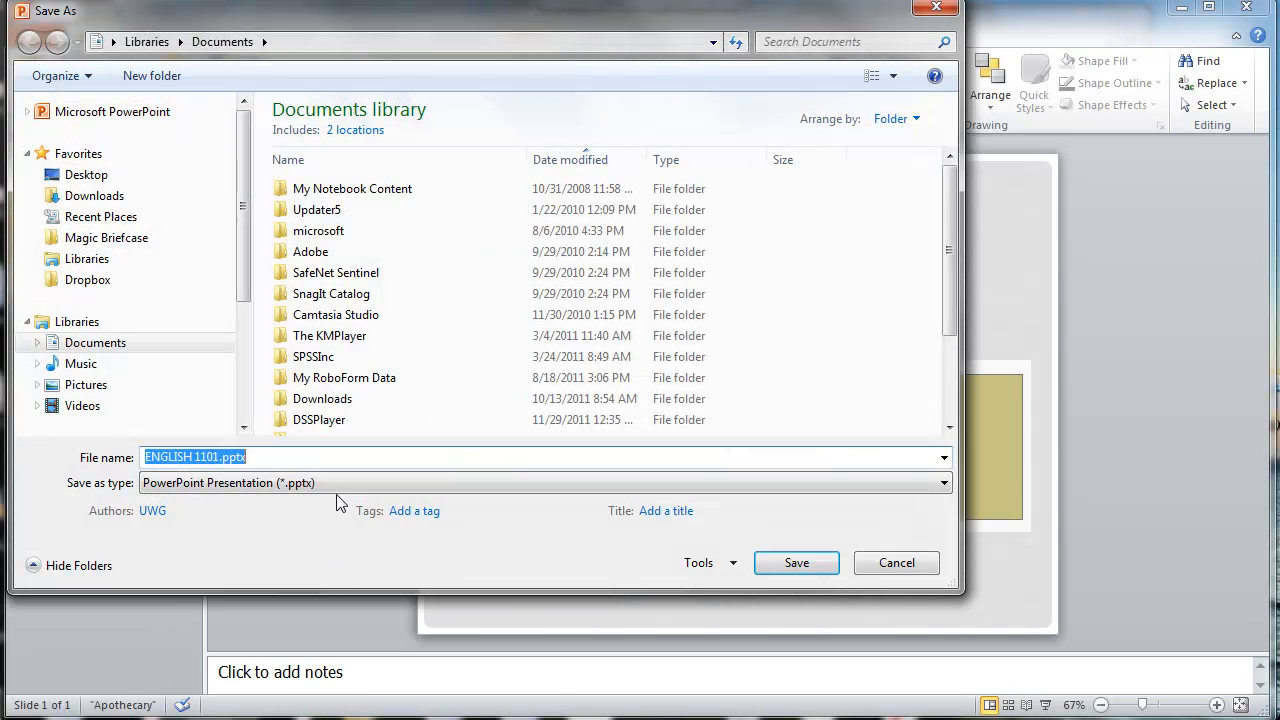
click(332, 487)
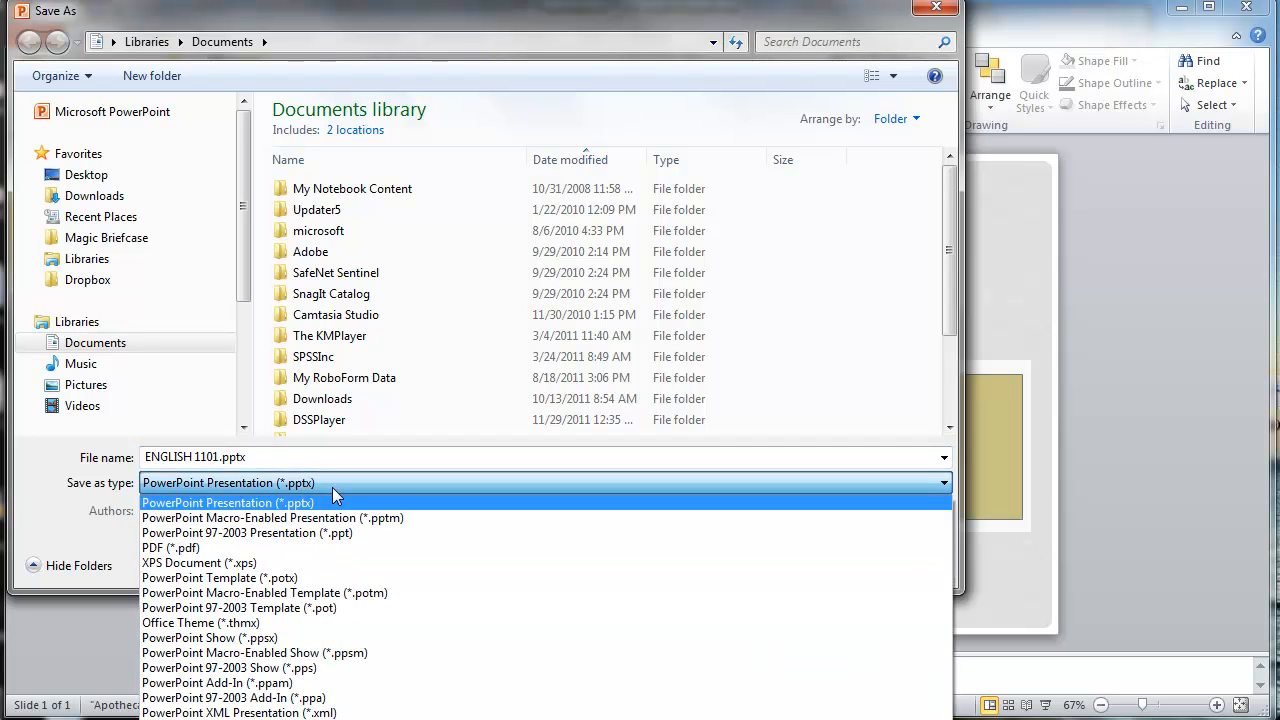
click(333, 488)
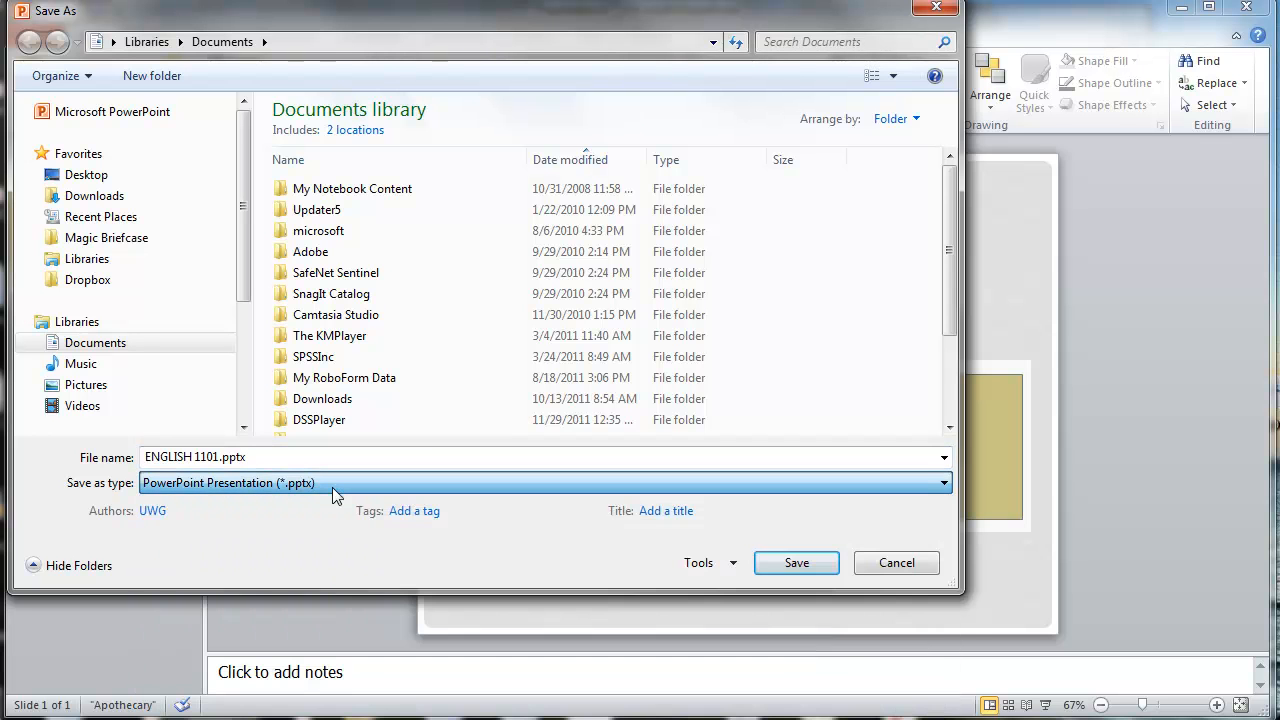
drag(396, 20, 404, 0)
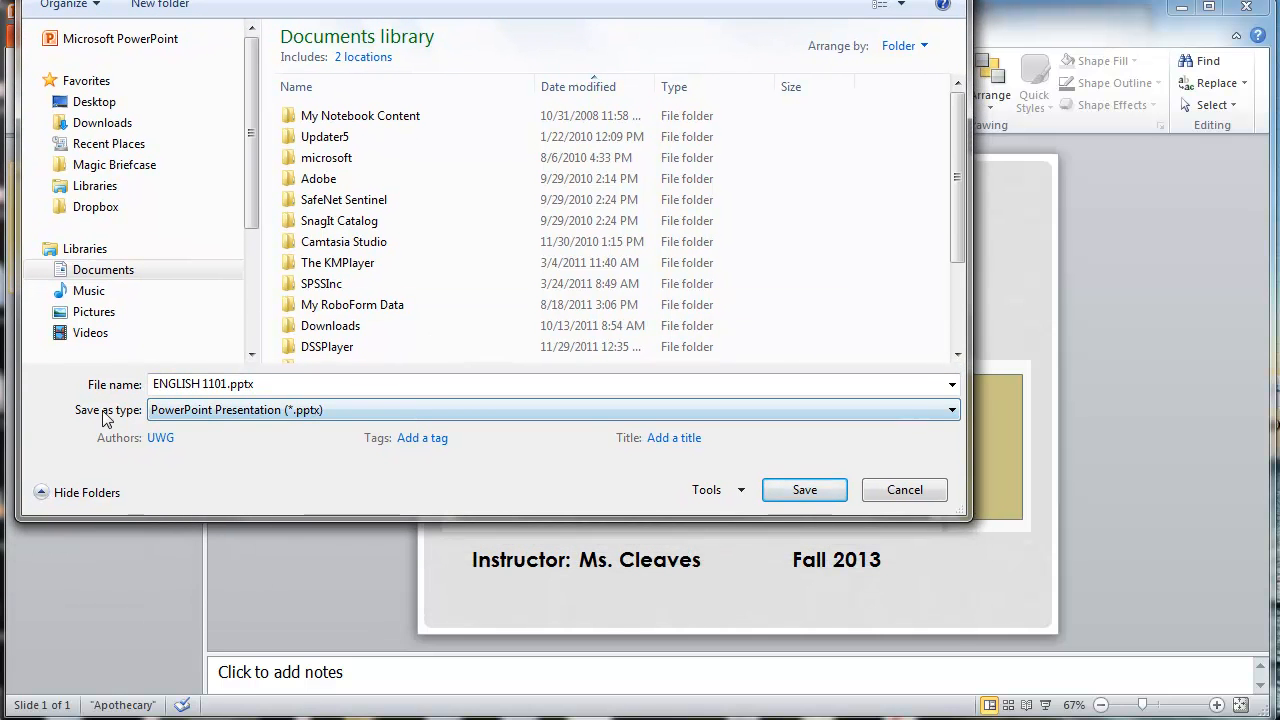
click(306, 412)
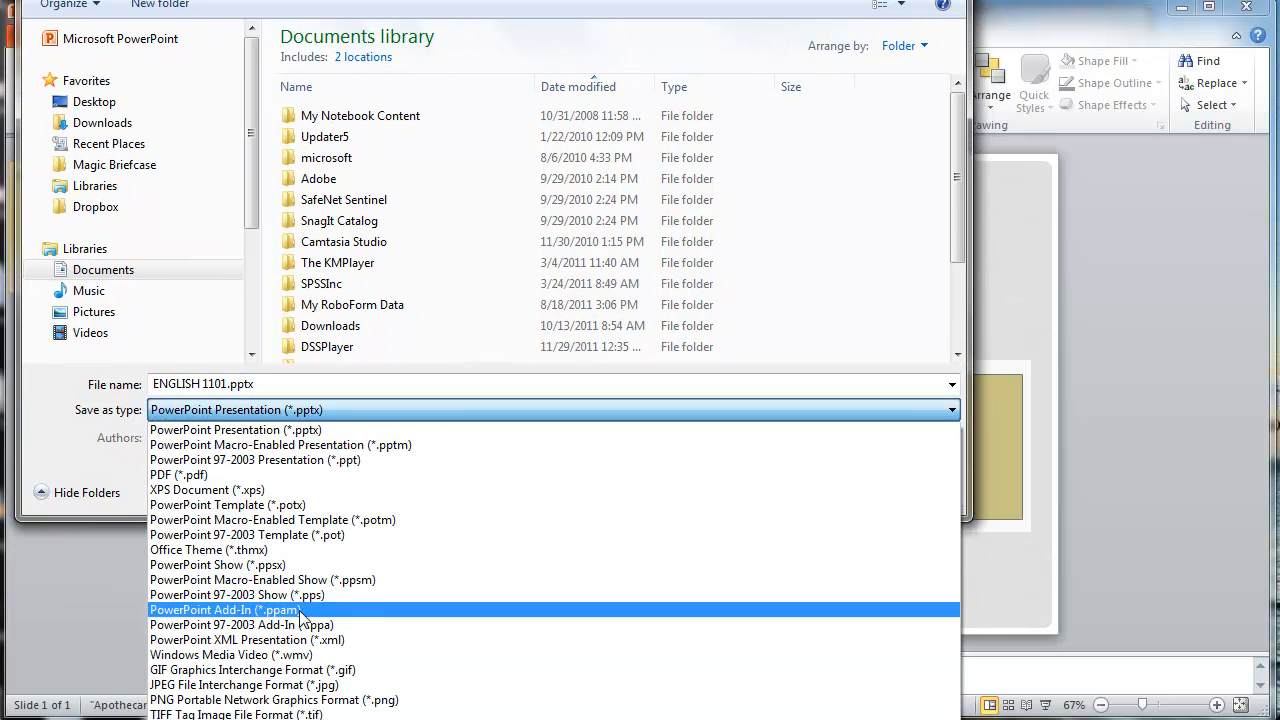
click(286, 686)
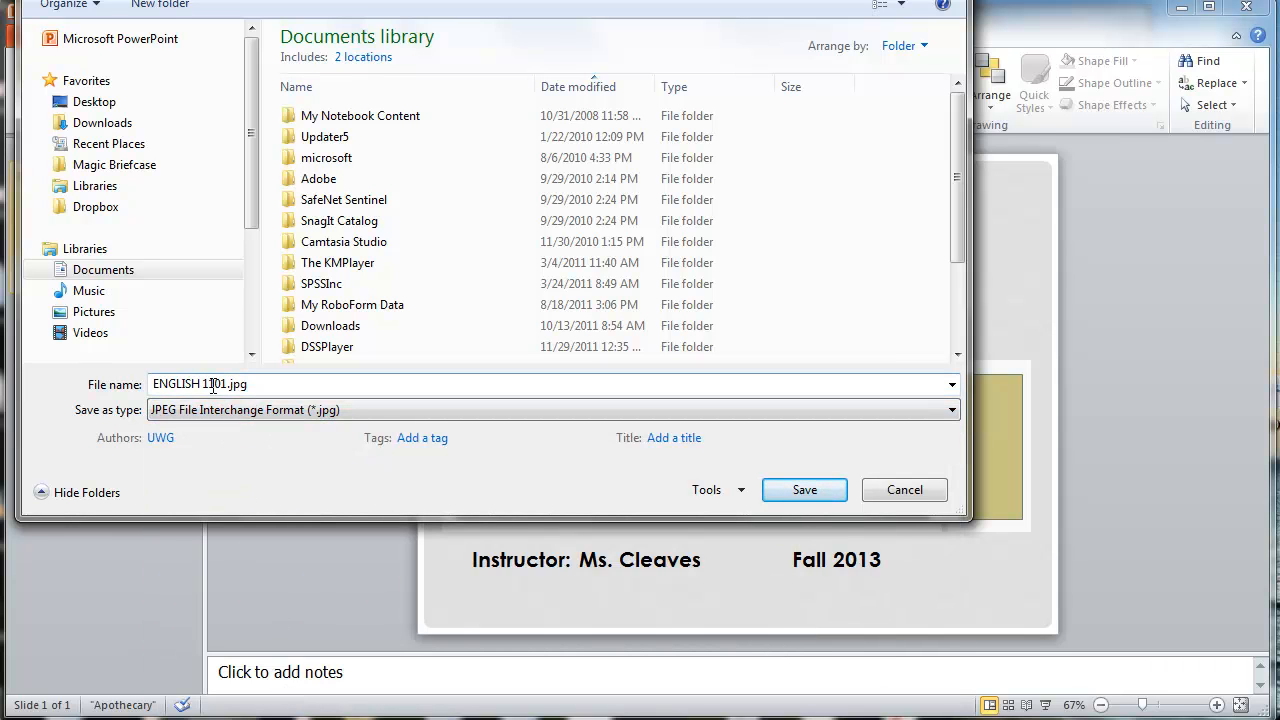
click(100, 103)
click(803, 494)
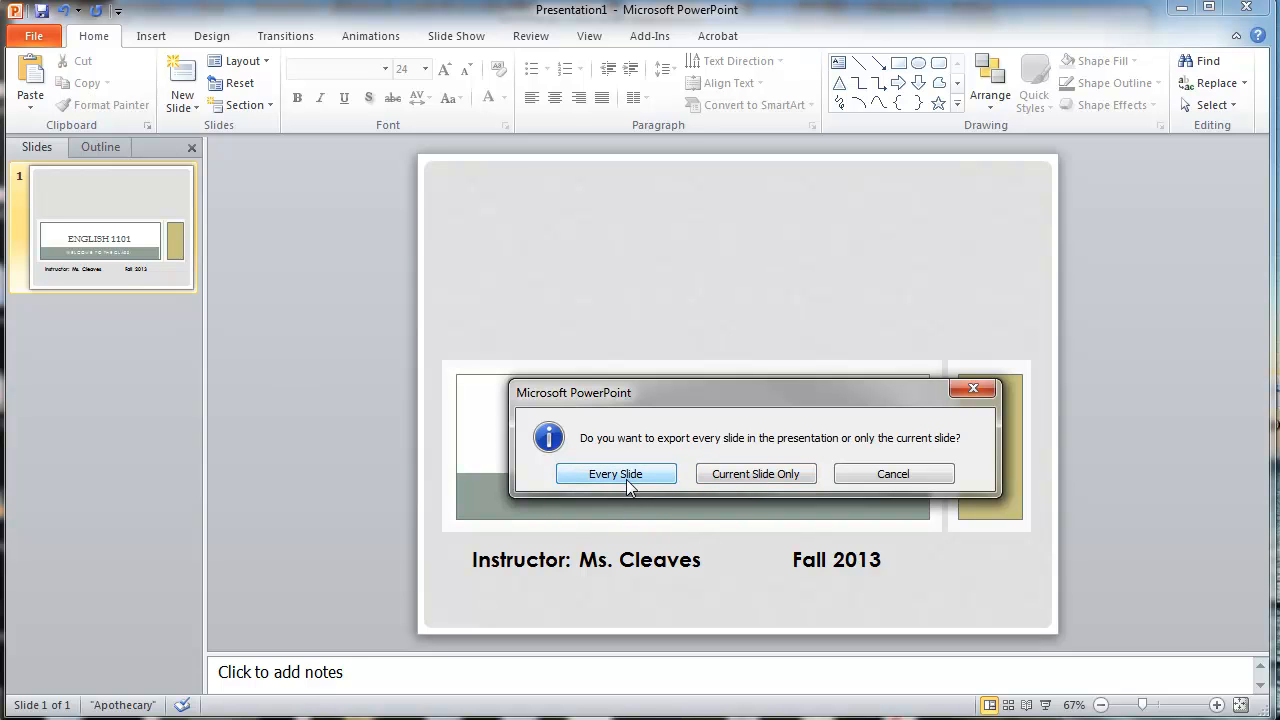
click(756, 474)
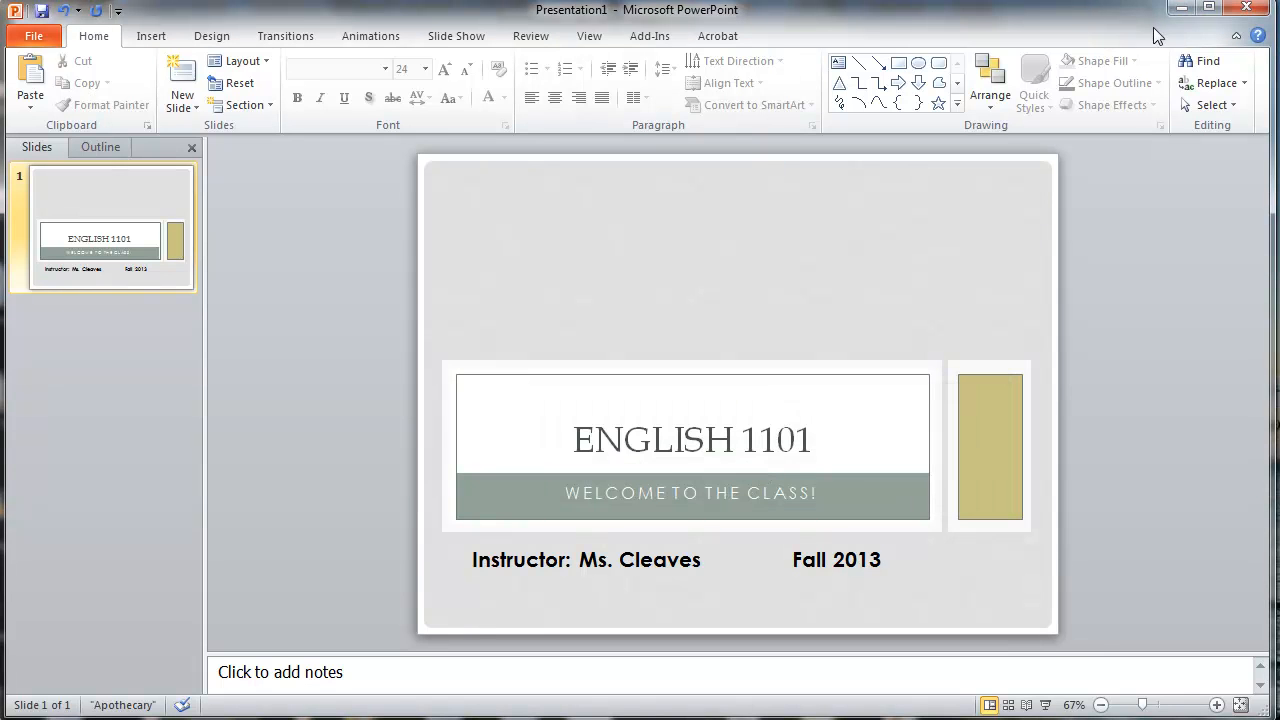
- Switch to Windows Live Movie Maker and add ENGLISH 1101.jpg and TESTING.wav from the desktop to the project
click(1182, 7)
click(1050, 12)
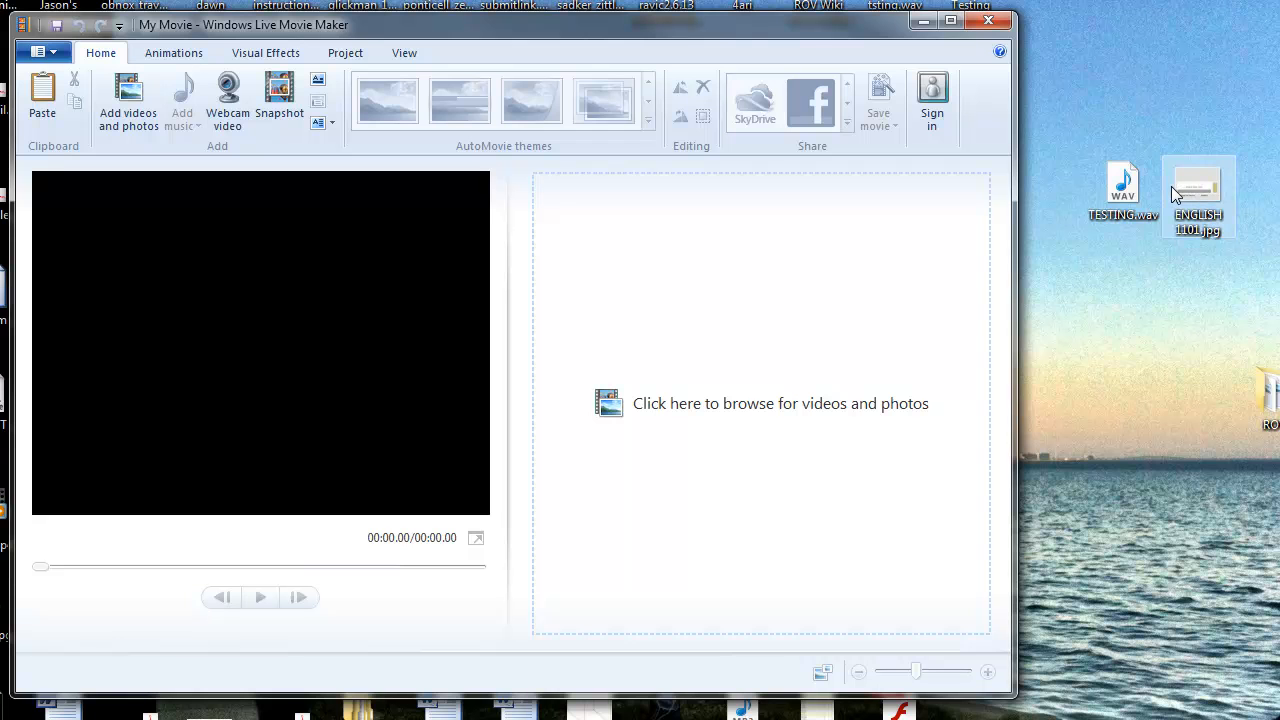
mouse_move(1133, 197)
mouse_down()
mouse_move(814, 286)
mouse_move(706, 290)
mouse_move(852, 276)
mouse_move(1095, 196)
mouse_move(1130, 197)
mouse_up()
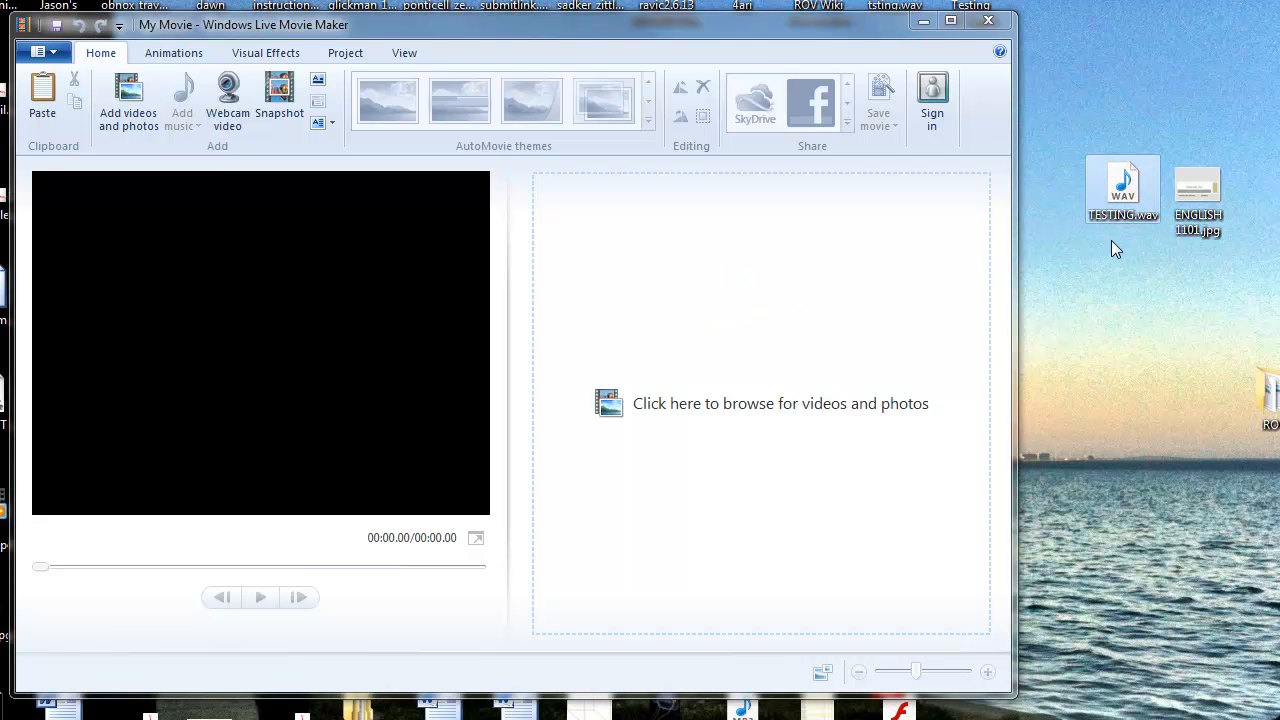
drag(1199, 194, 620, 247)
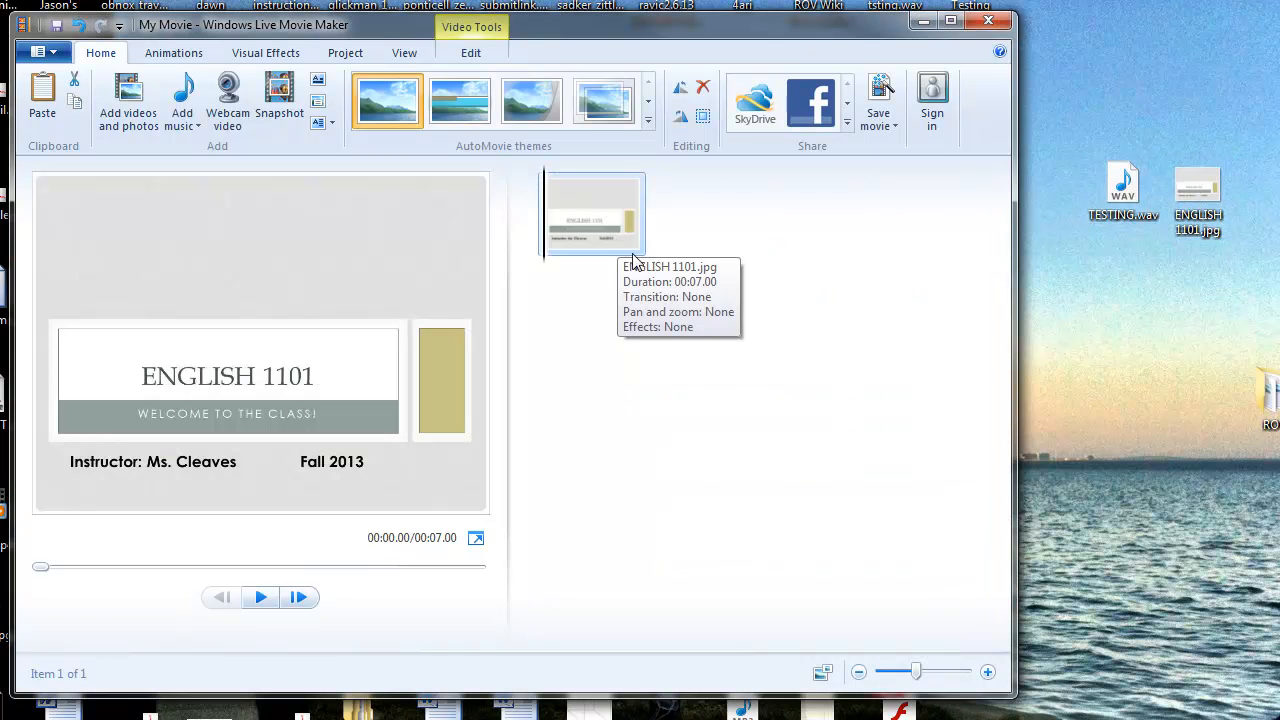
drag(1119, 202, 546, 294)
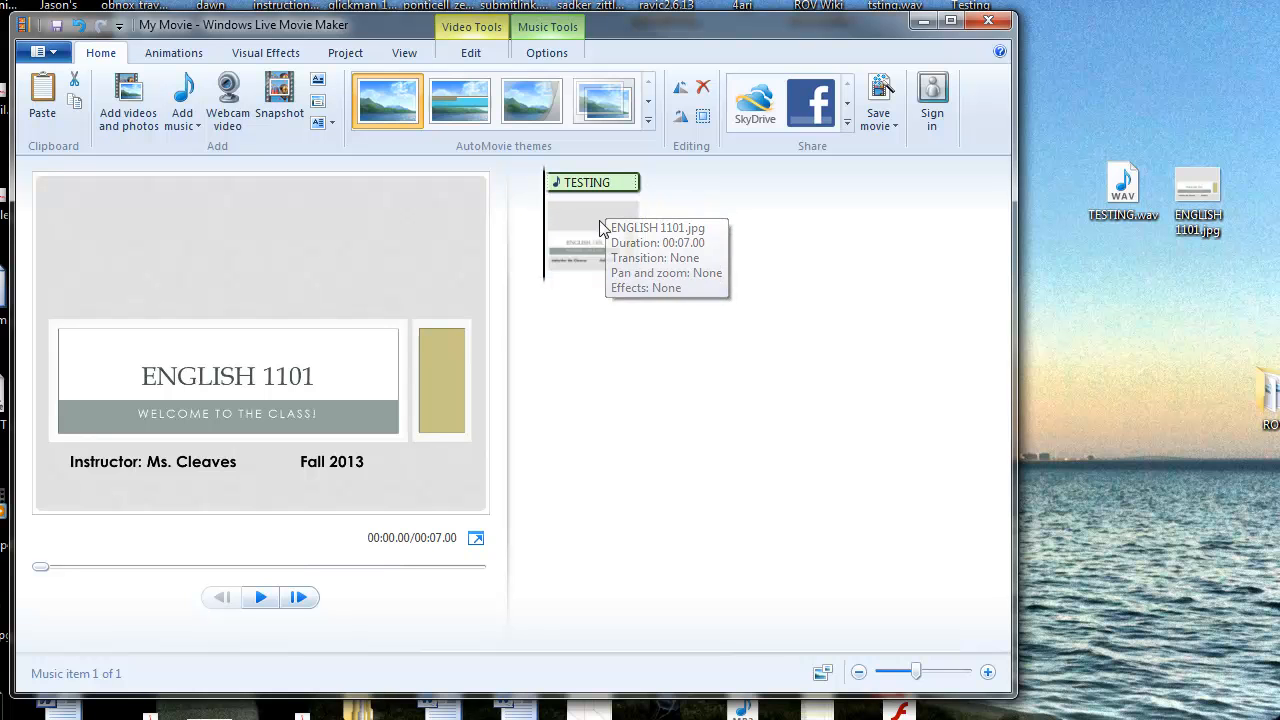
- Set the ENGLISH 1101 image's duration to 43.24 seconds to match the length of the TESTING audio
mouse_move(589, 245)
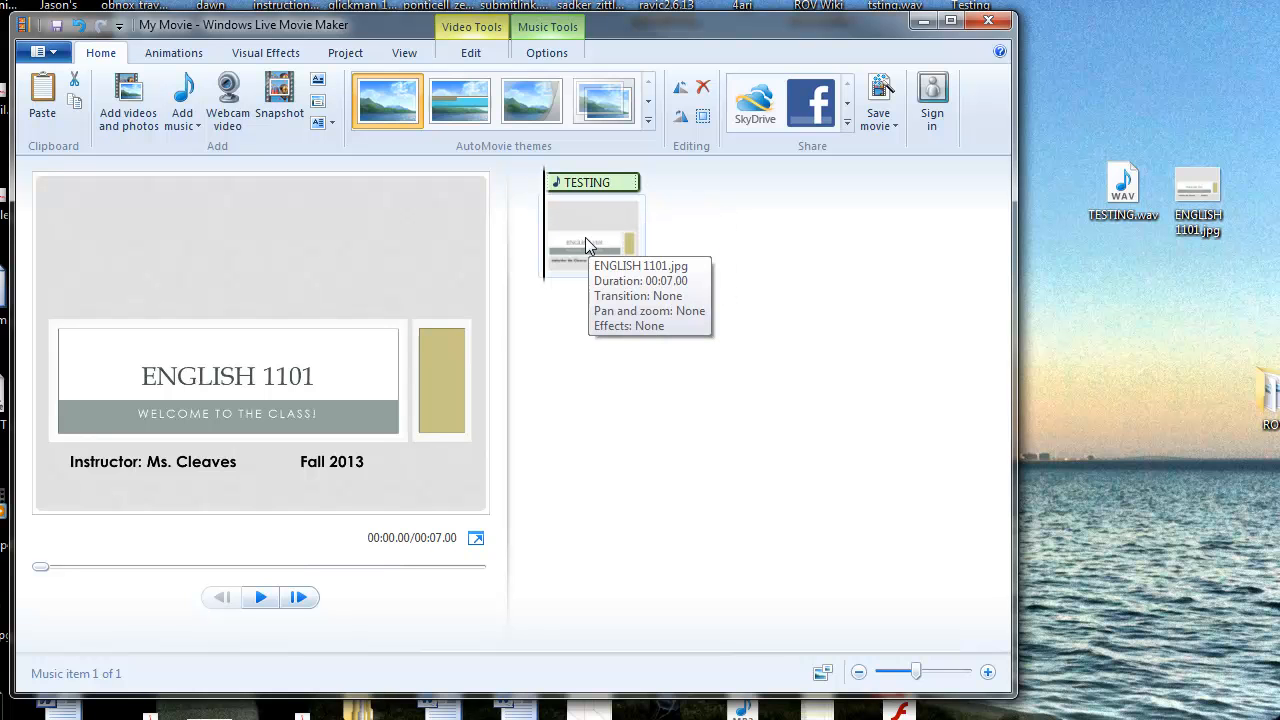
mouse_move(626, 188)
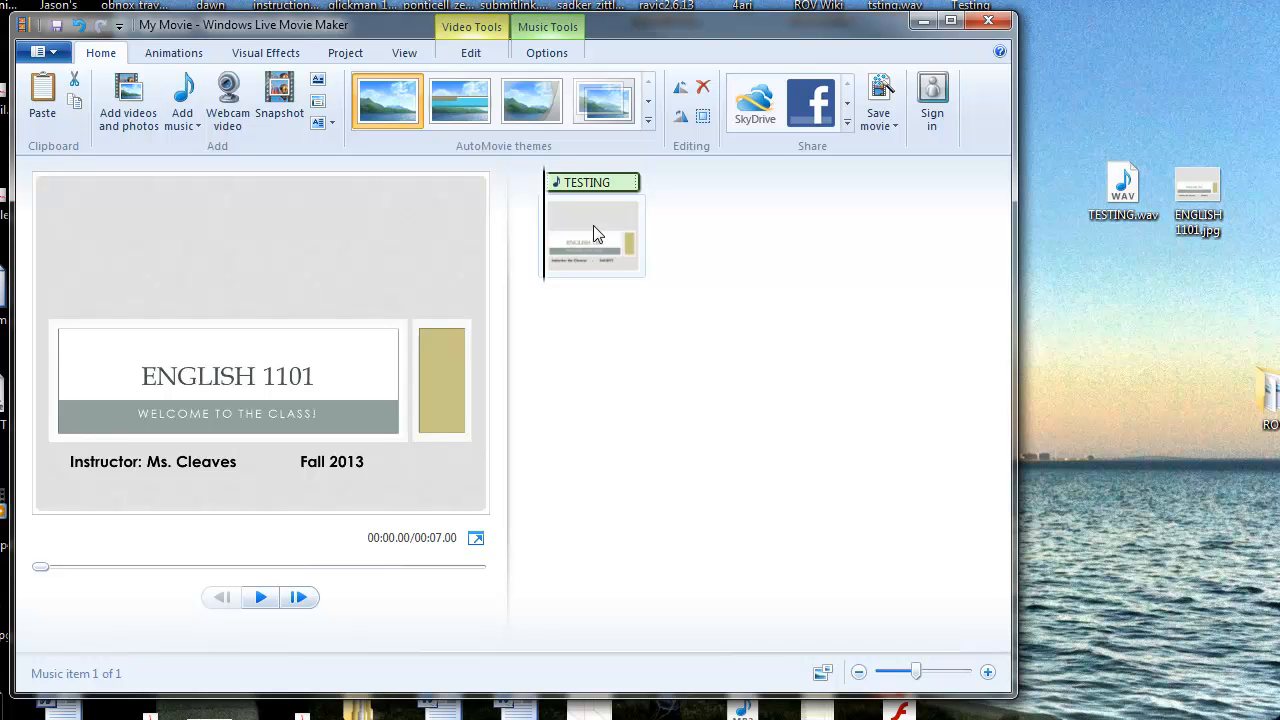
click(594, 228)
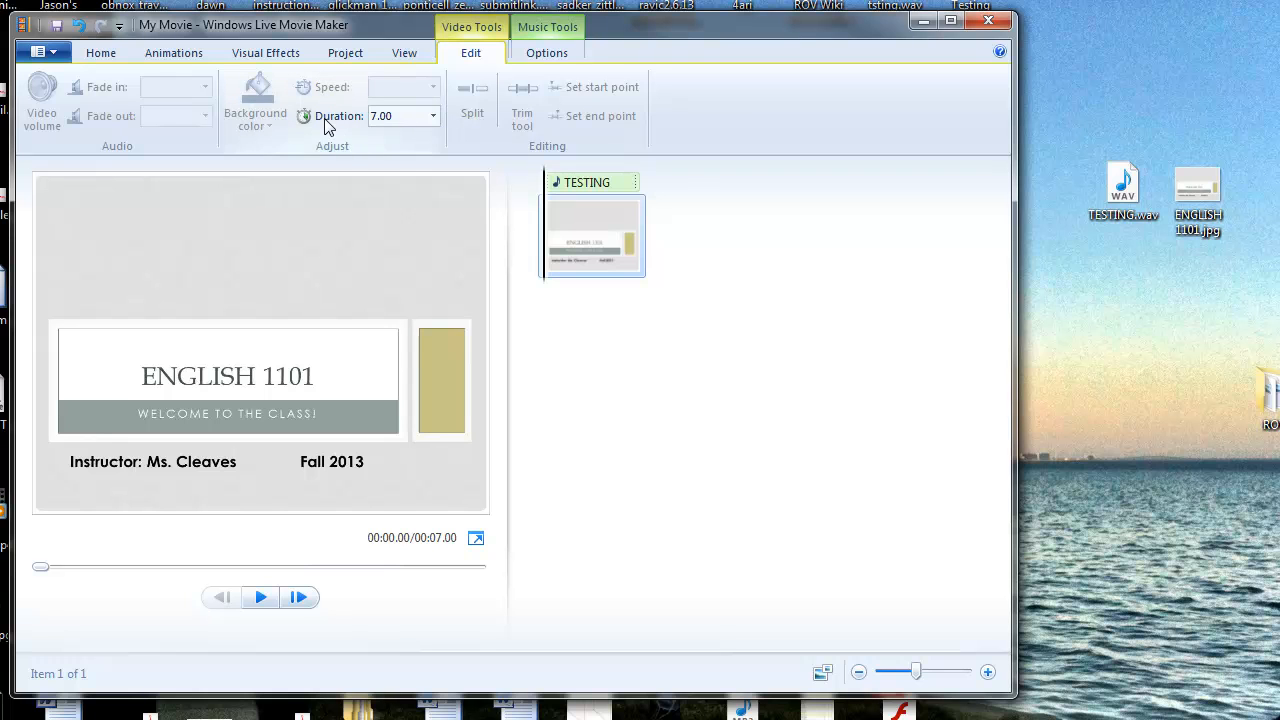
click(395, 116)
click(433, 118)
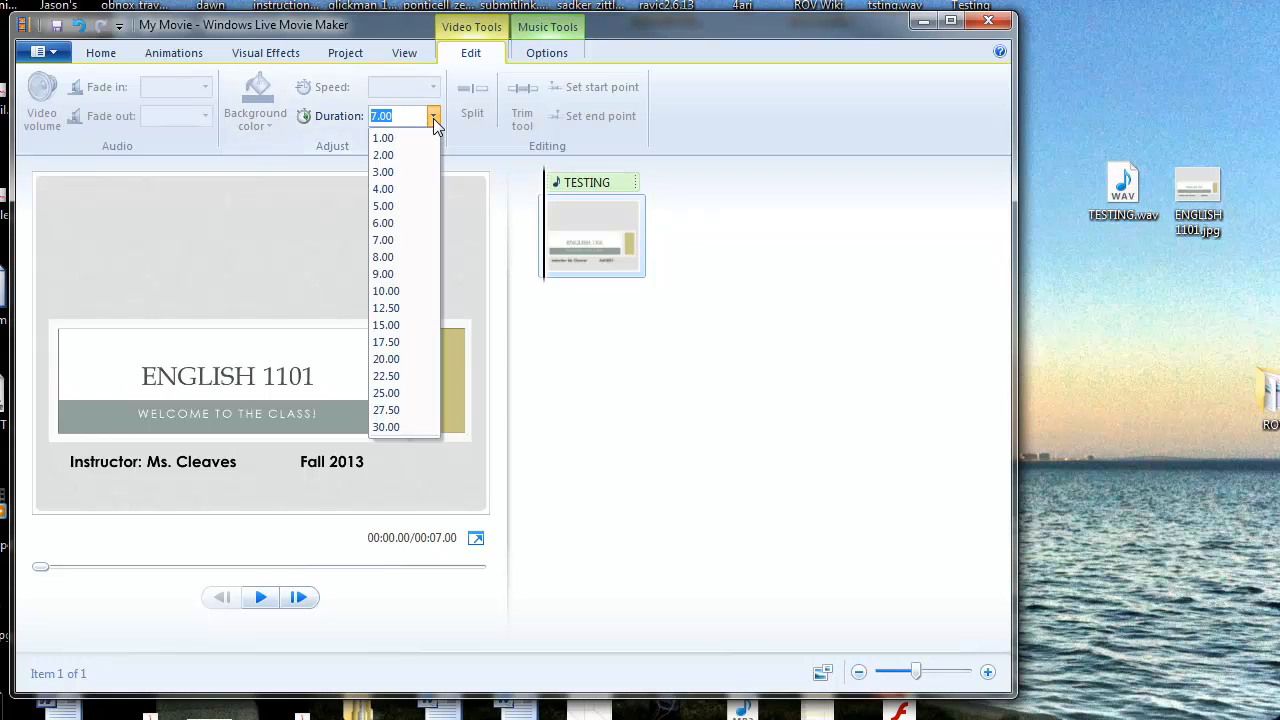
click(433, 118)
drag(413, 118, 363, 116)
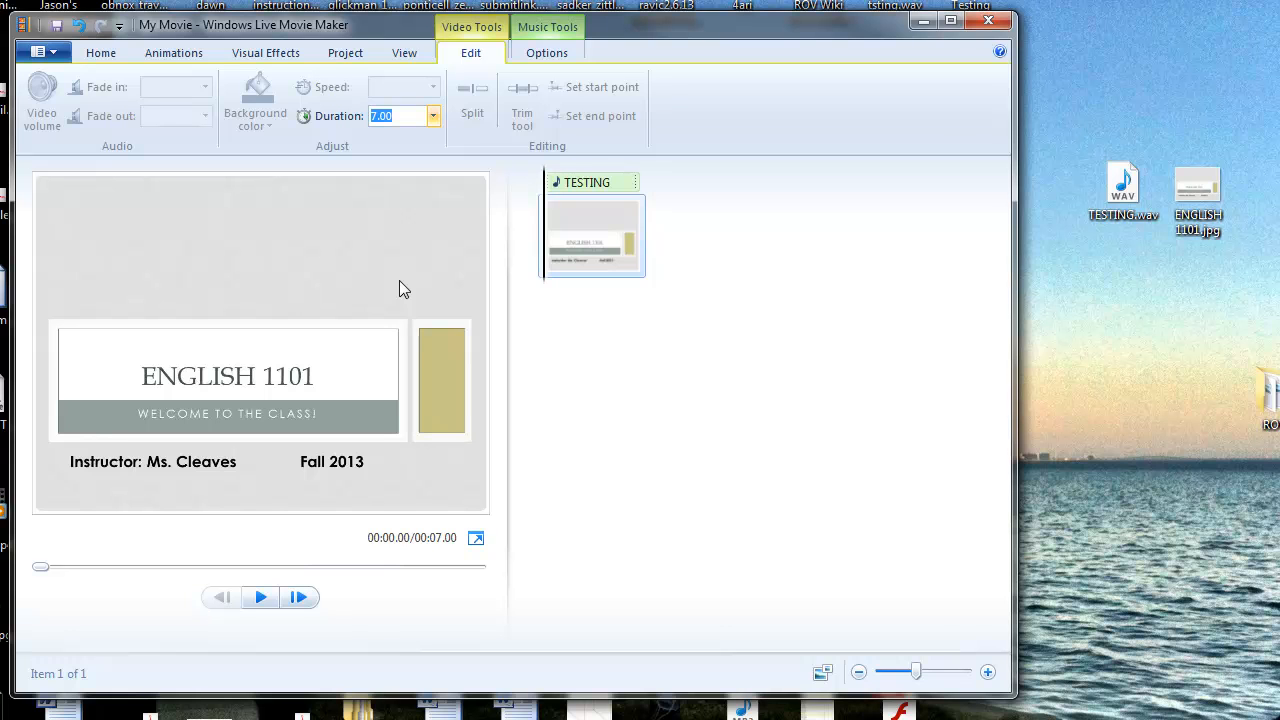
text(43.24)
key(Return)
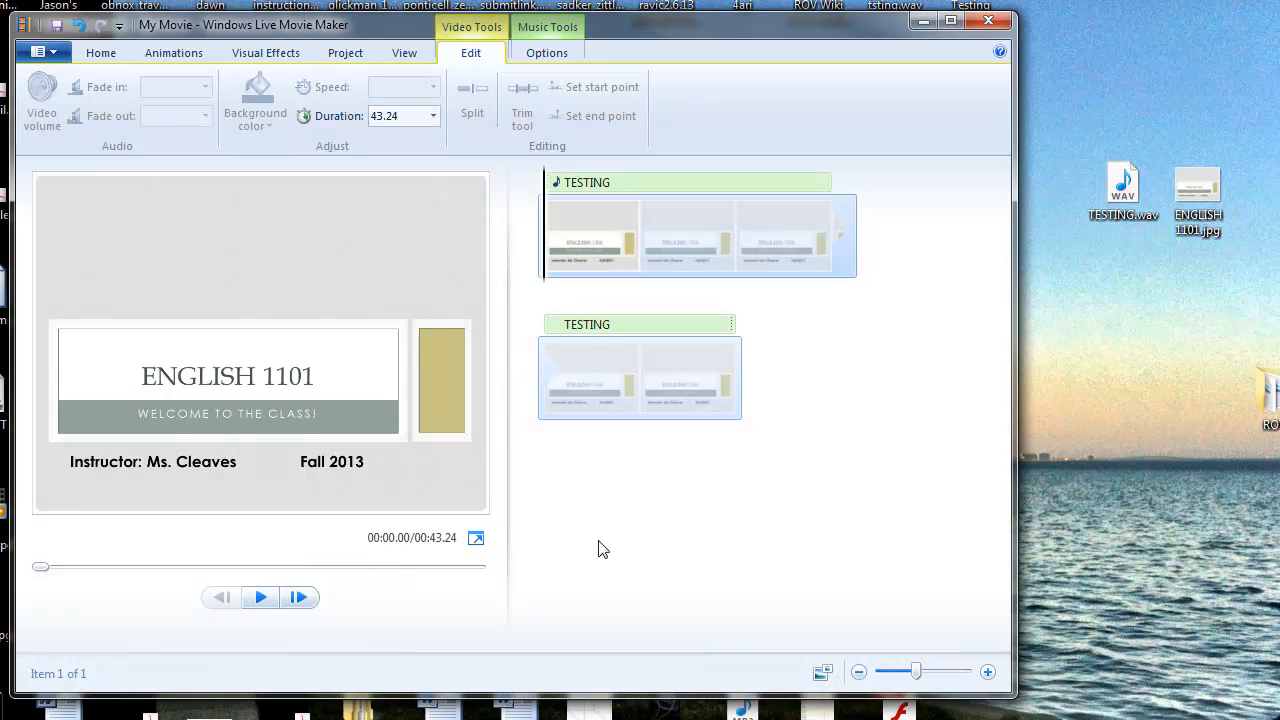
- Undo the image's duration change, play the movie with the shorter image, and redo the change
click(680, 397)
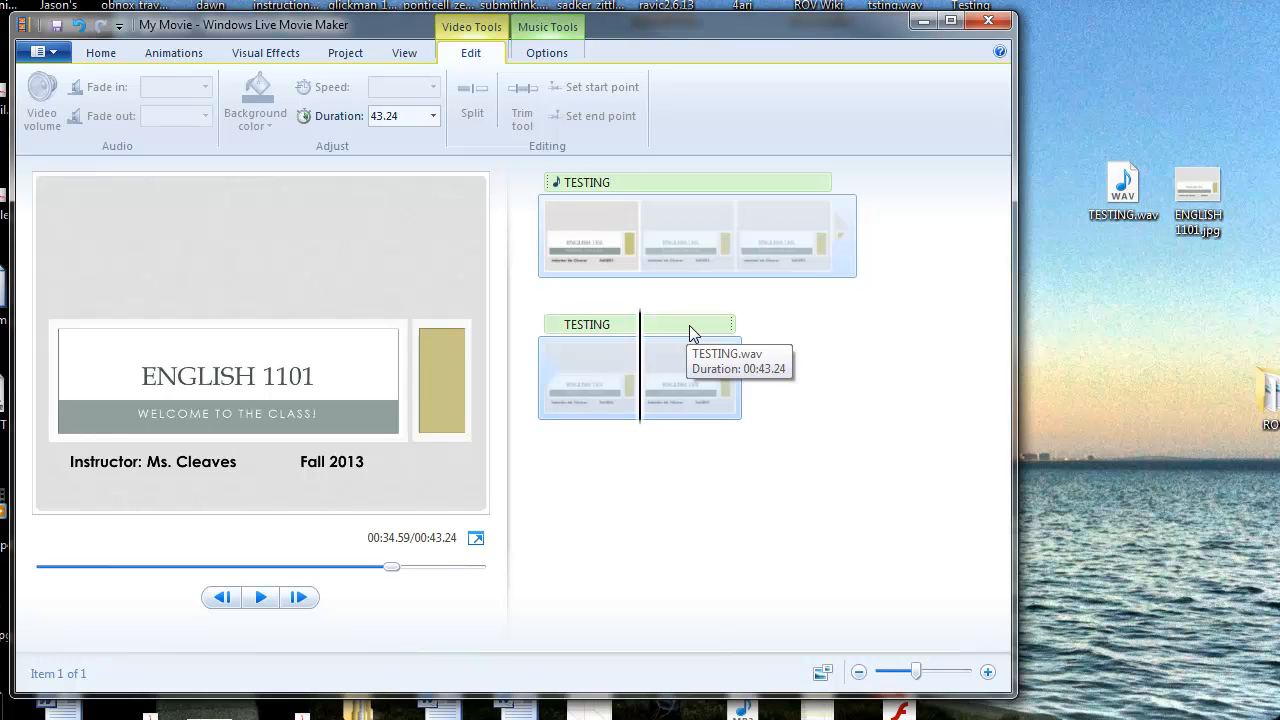
key(ctrl+z)
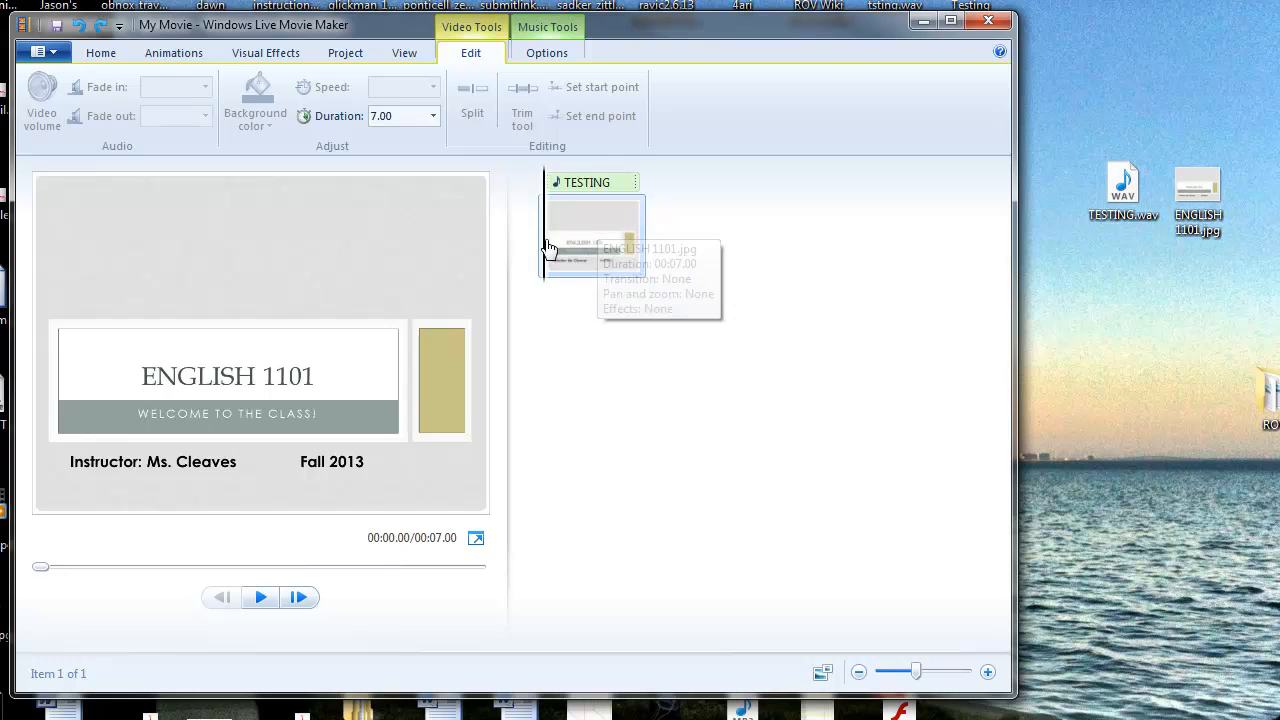
click(260, 599)
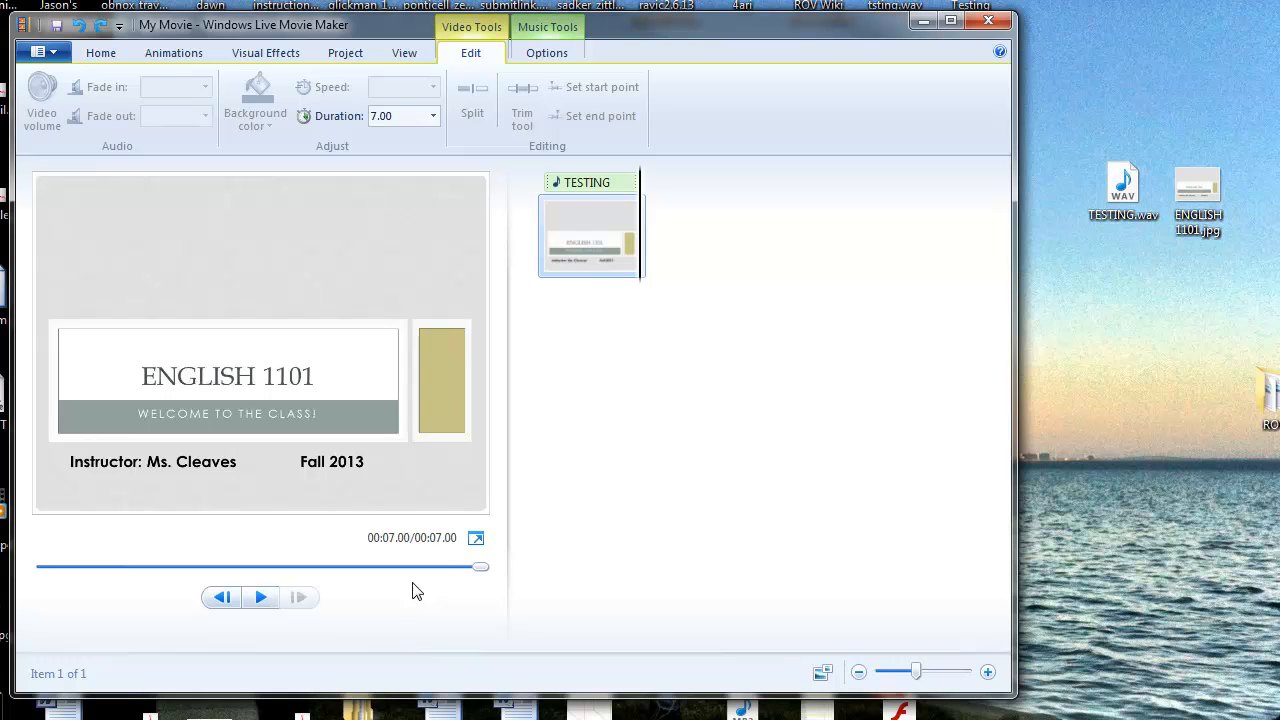
click(598, 245)
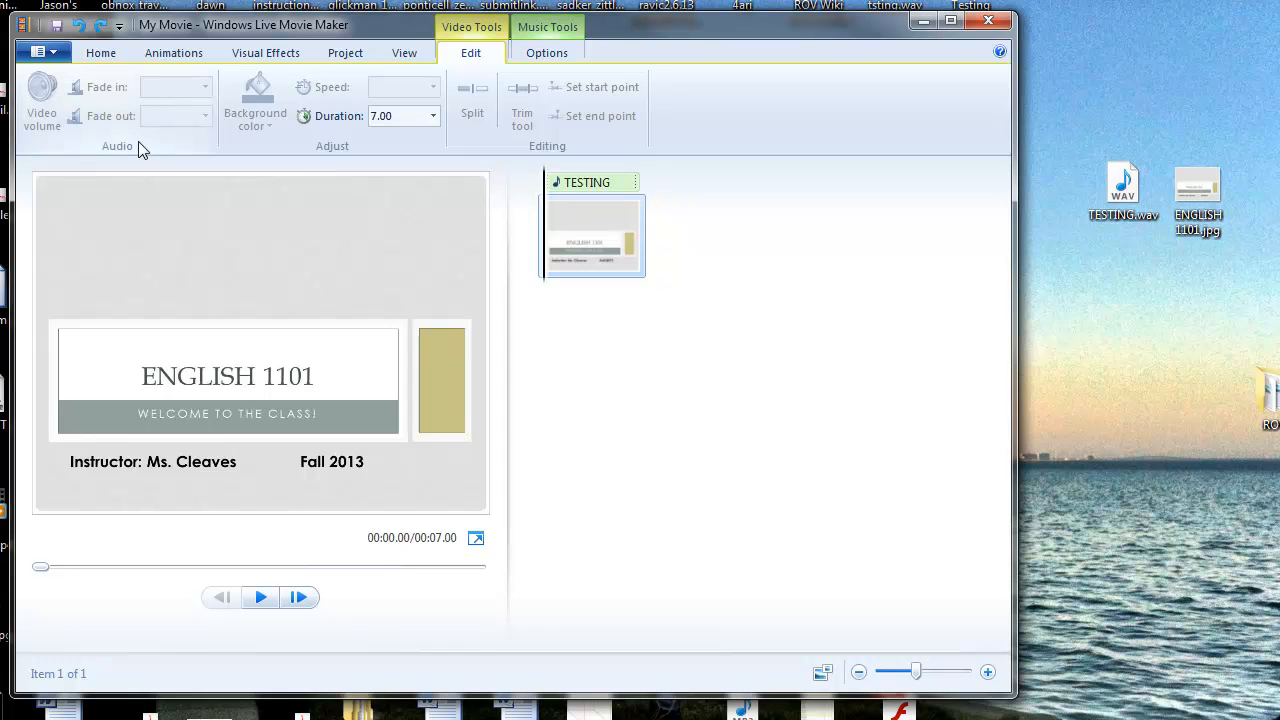
click(100, 26)
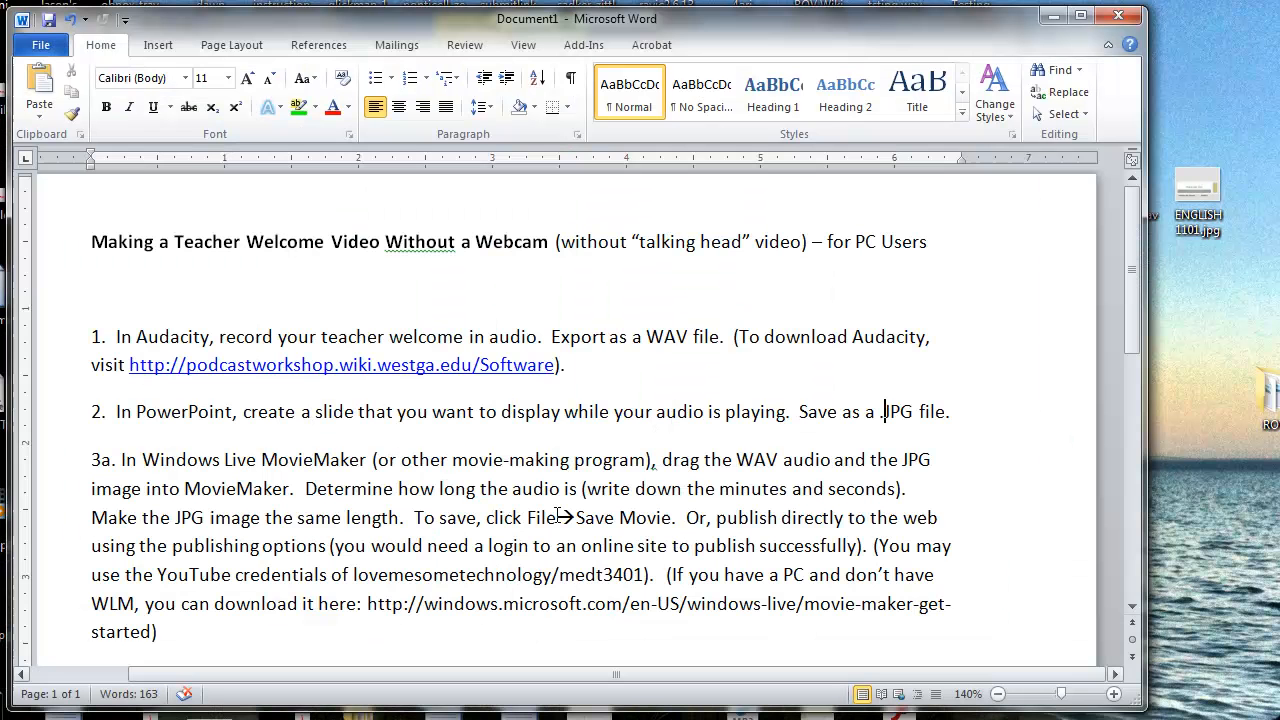
scroll(540, 570, down, 1)
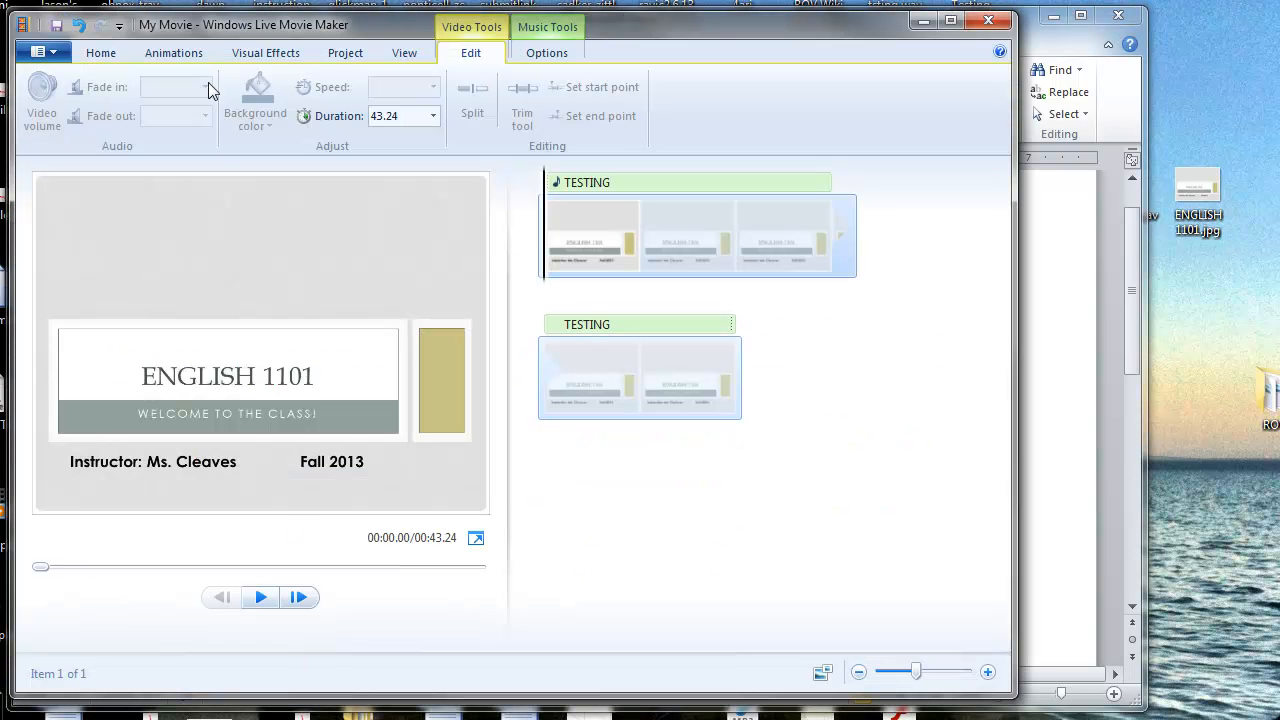
click(46, 56)
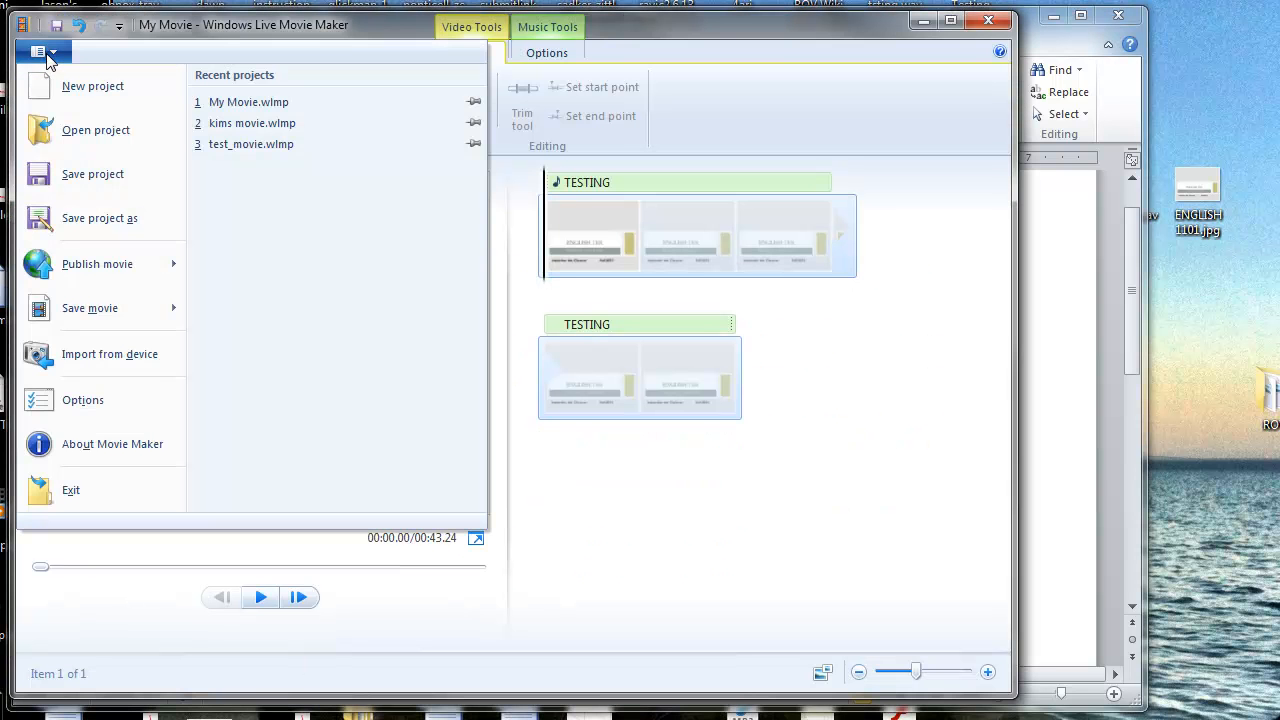
click(83, 236)
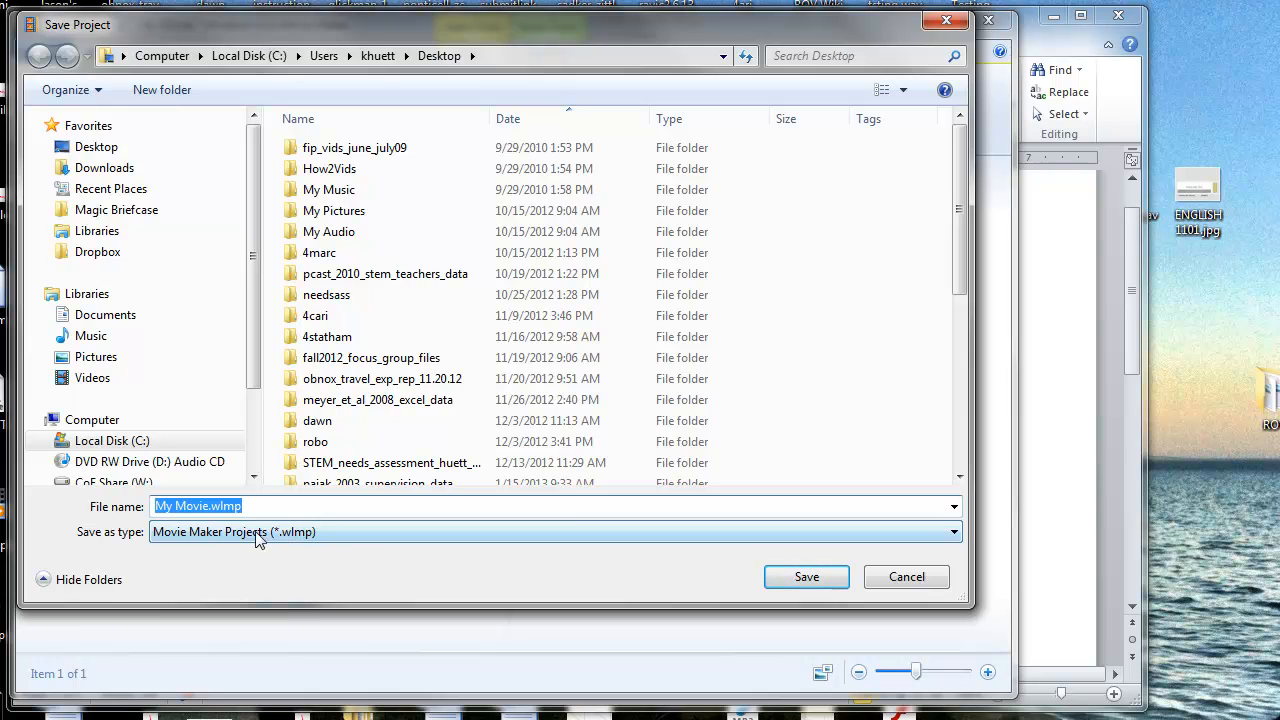
click(907, 578)
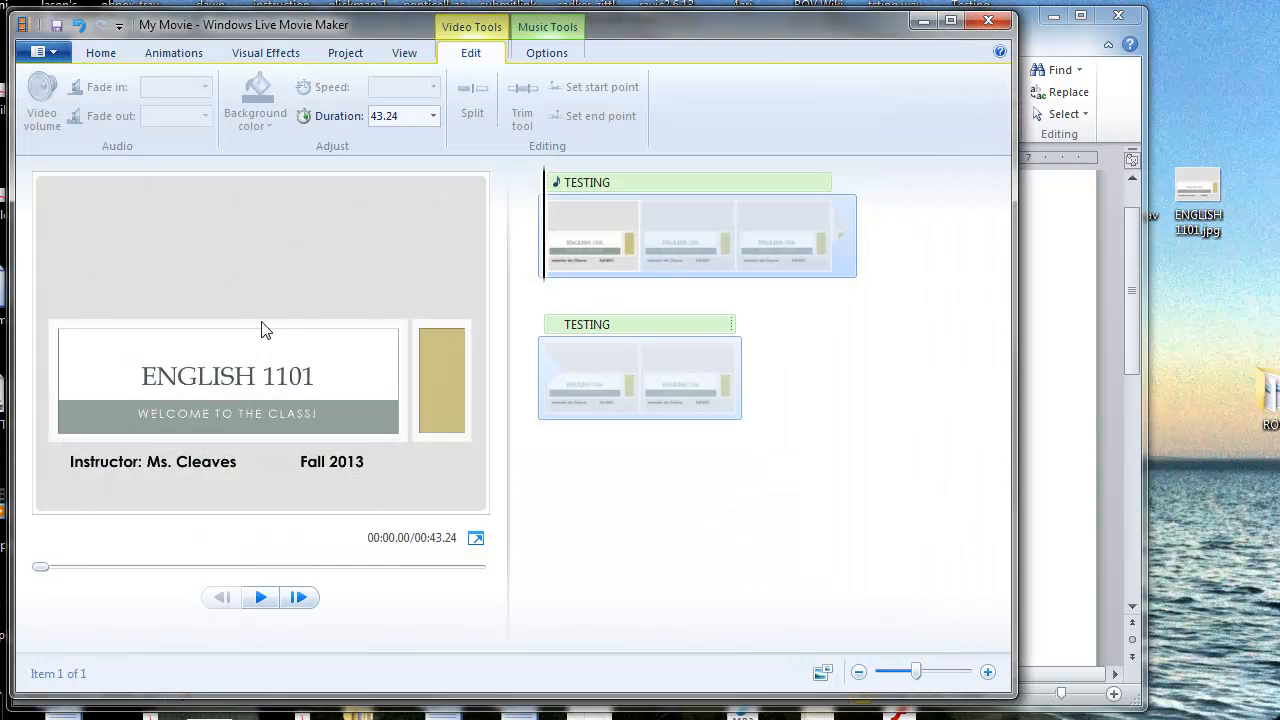
- Save the movie to the Desktop with the For computer setting as a Windows Media Video file named test
click(48, 58)
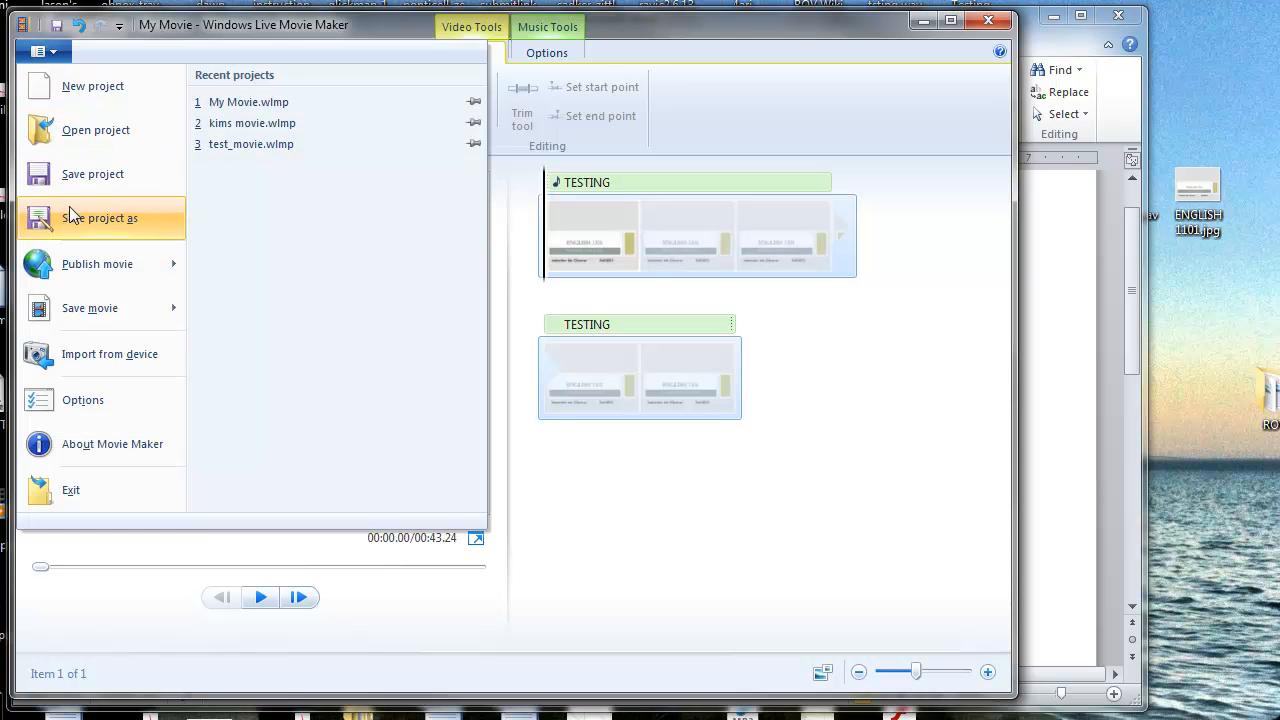
mouse_move(90, 318)
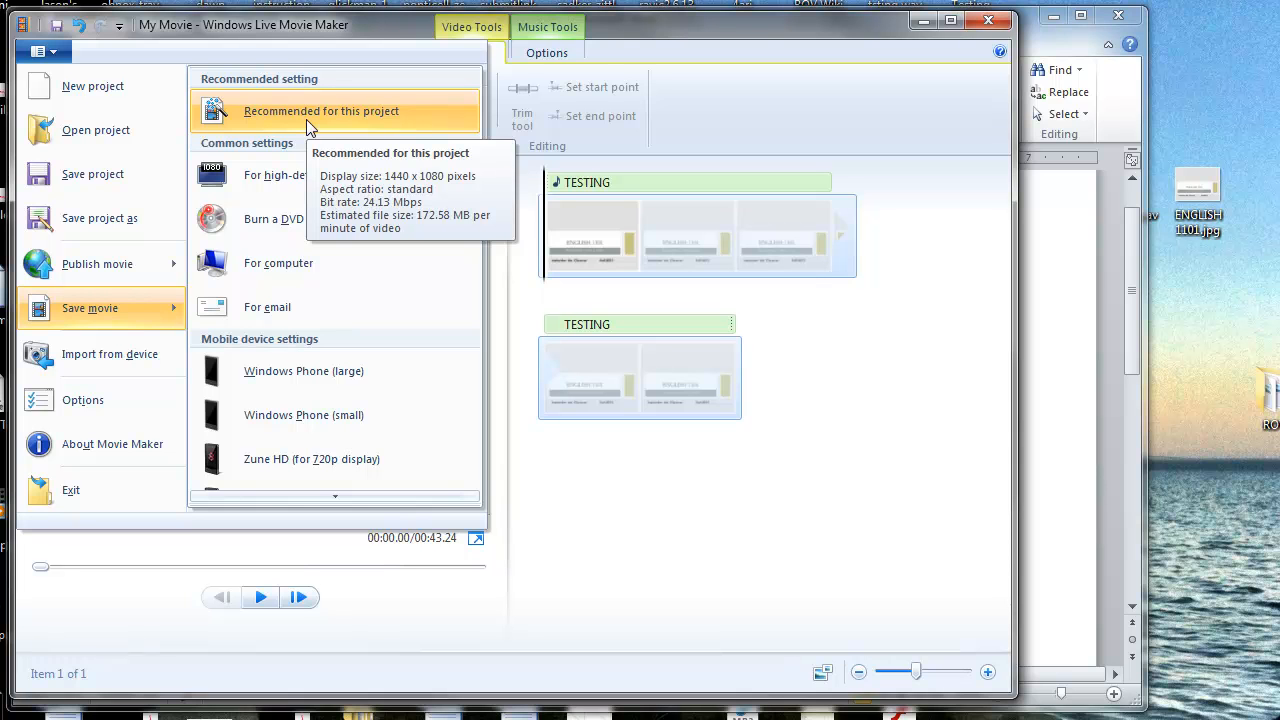
click(287, 270)
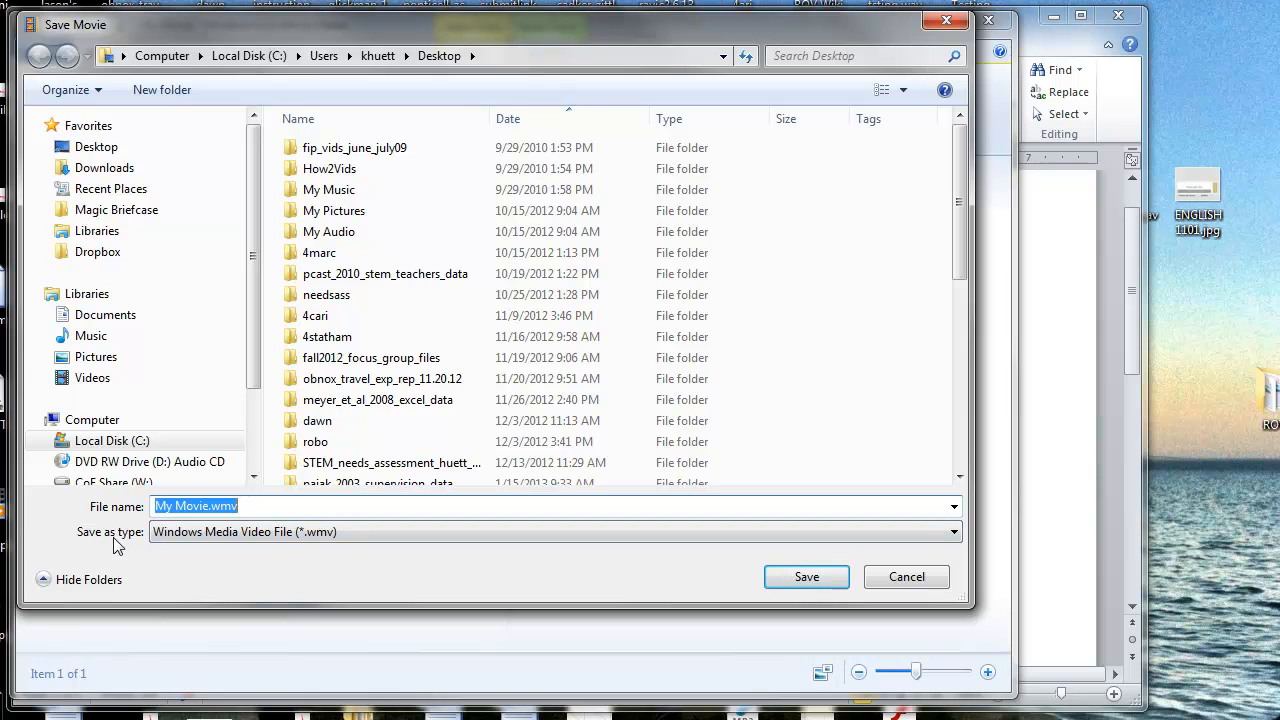
click(267, 507)
text(test)
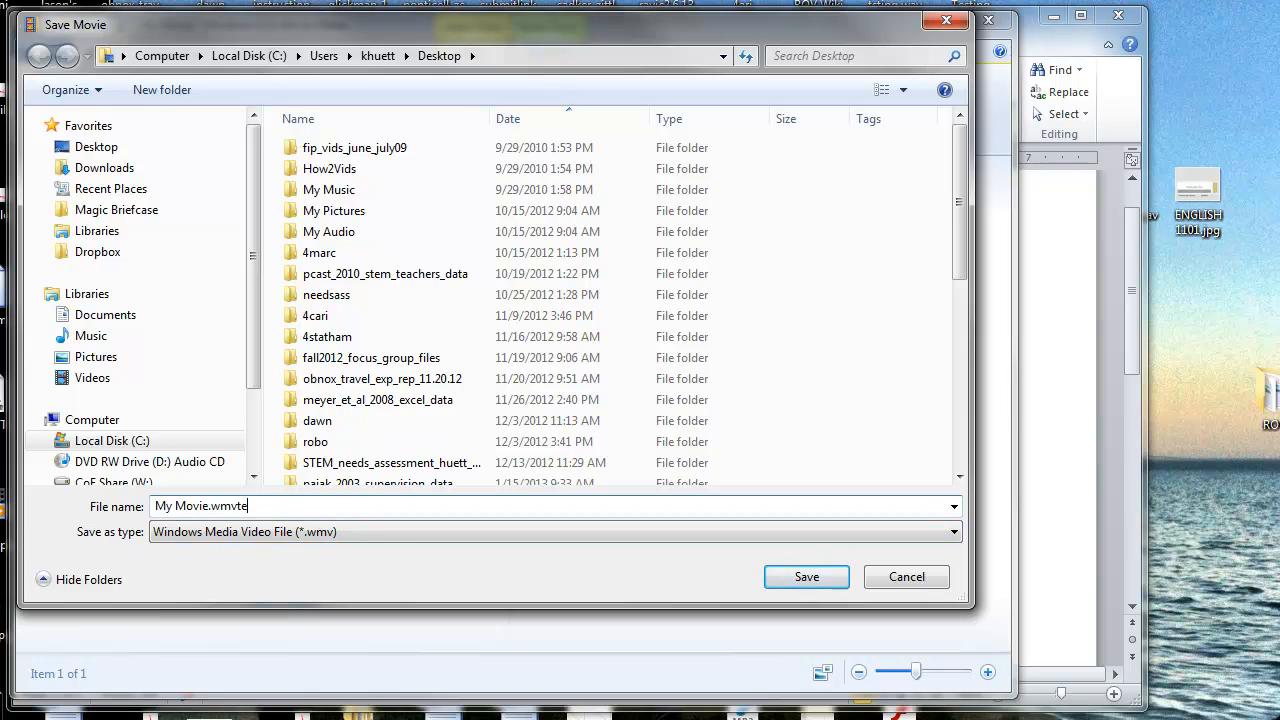
key(BackSpace)
key(BackSpace)
key(BackSpace)
key(BackSpace)
key(BackSpace)
key(BackSpace)
key(BackSpace)
key(BackSpace)
key(BackSpace)
key(BackSpace)
key(BackSpace)
key(BackSpace)
key(BackSpace)
key(BackSpace)
key(BackSpace)
key(BackSpace)
text(test)
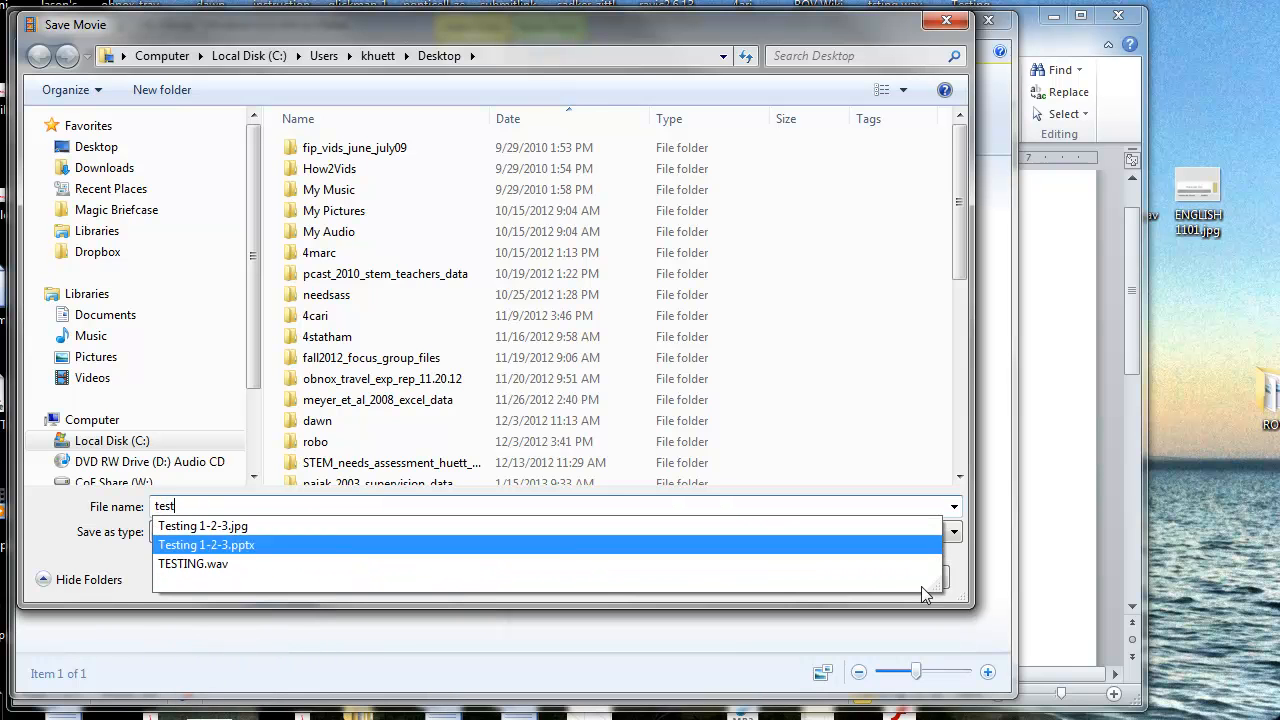
click(962, 602)
click(812, 579)
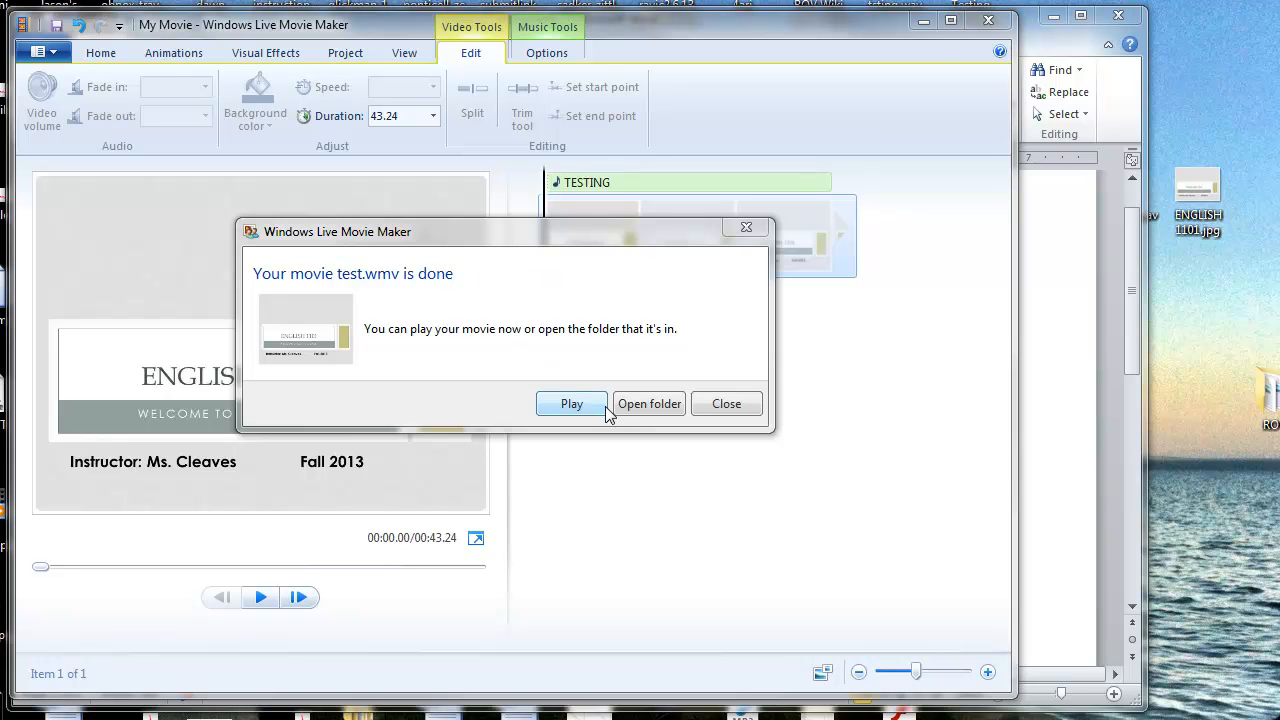
- Open the folder containing the saved movie and play test.wmv
click(659, 408)
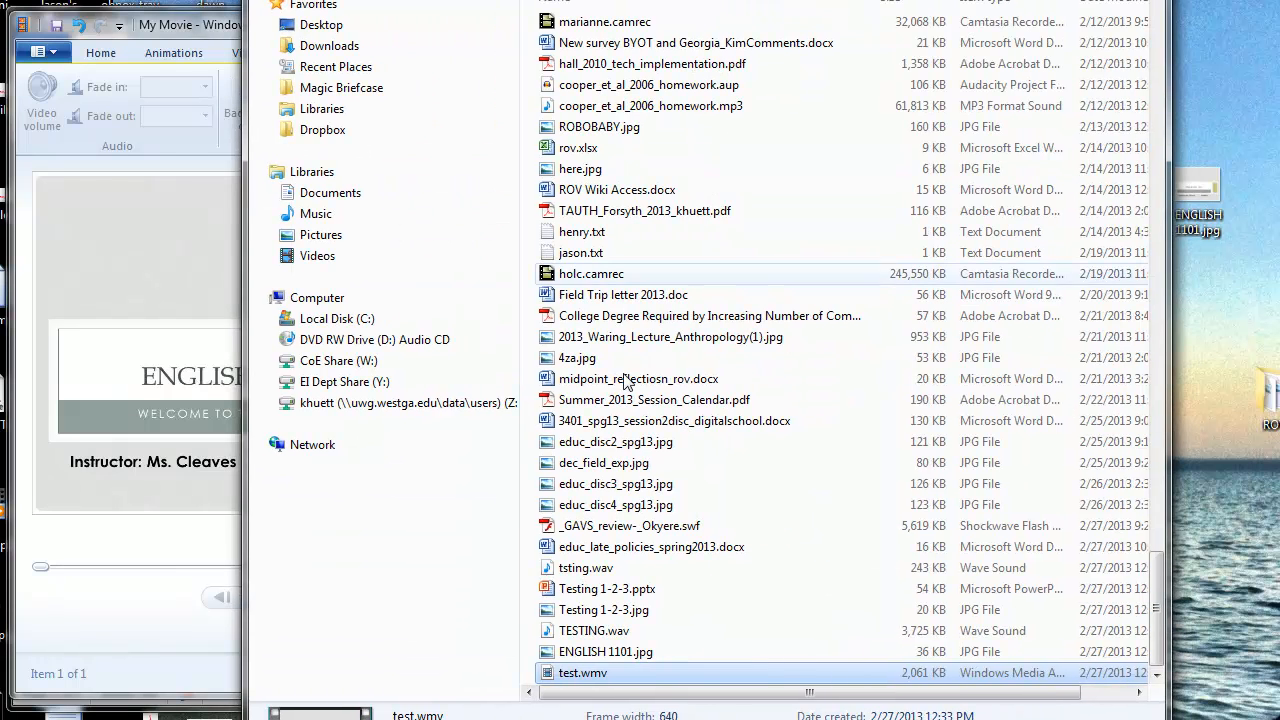
double_click(598, 673)
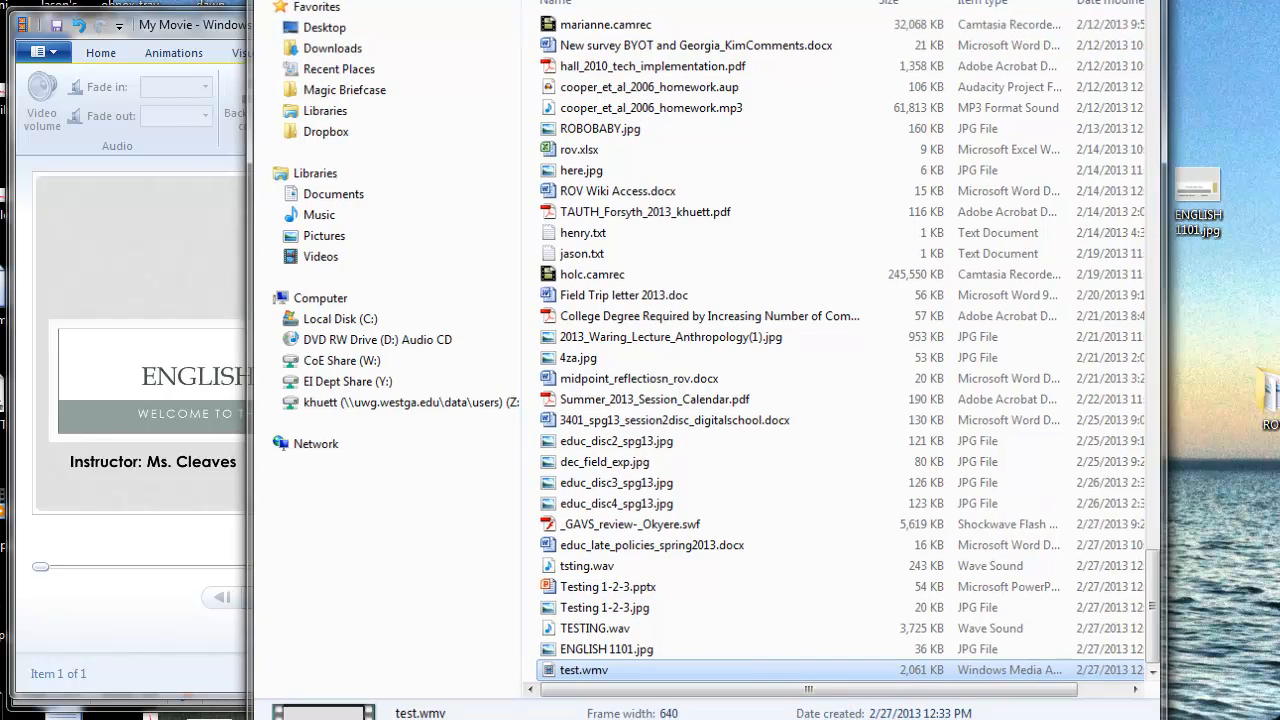
- Review the web publishing options and the YouTube resolution choices, and close them without publishing
click(52, 54)
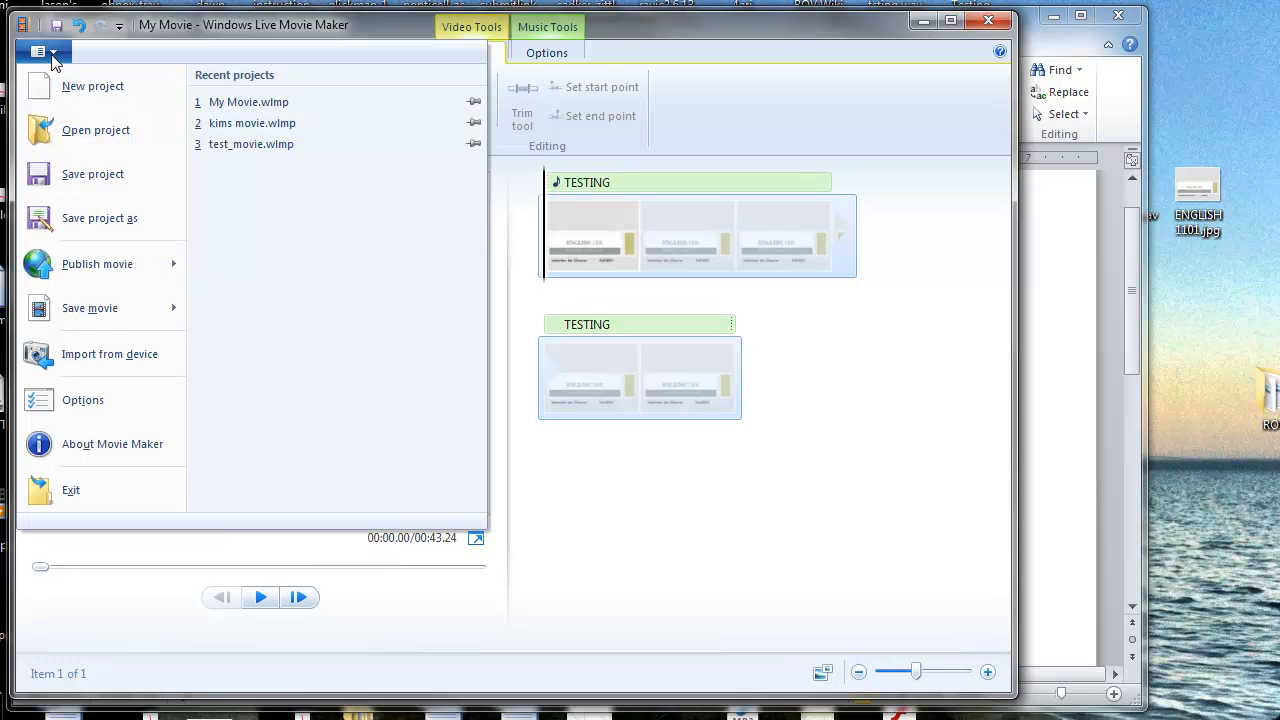
mouse_move(84, 275)
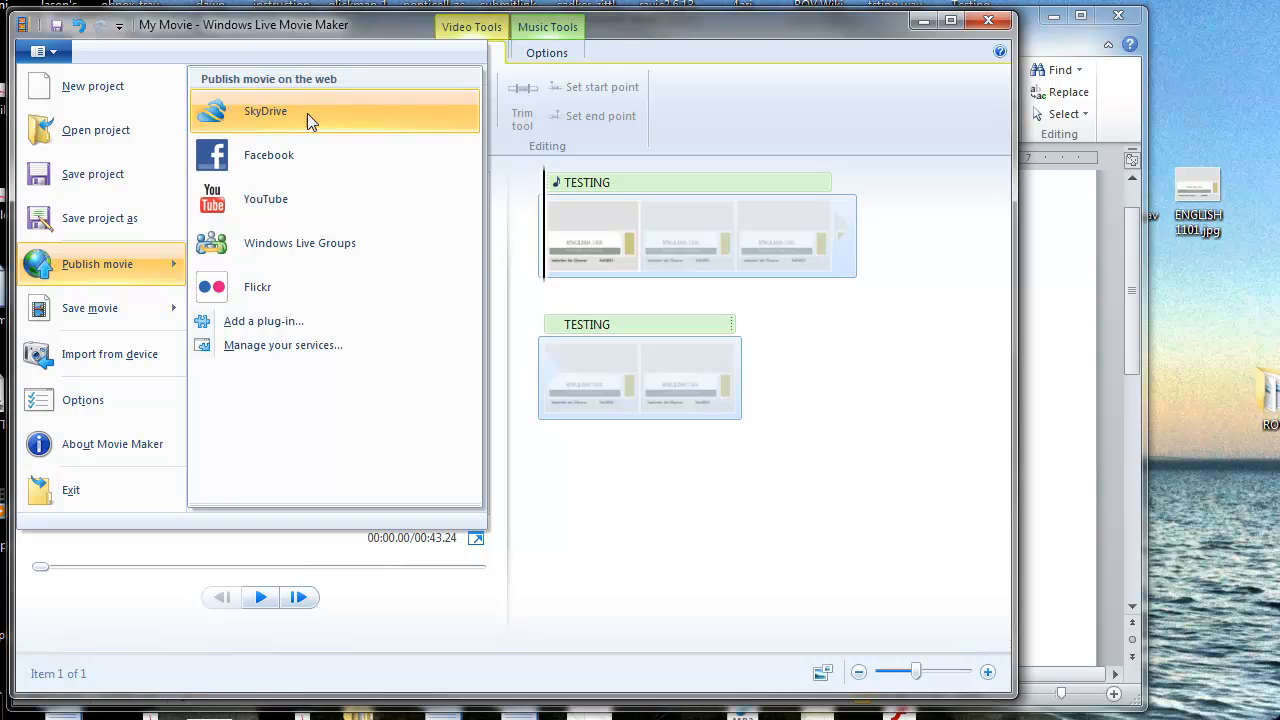
mouse_move(112, 296)
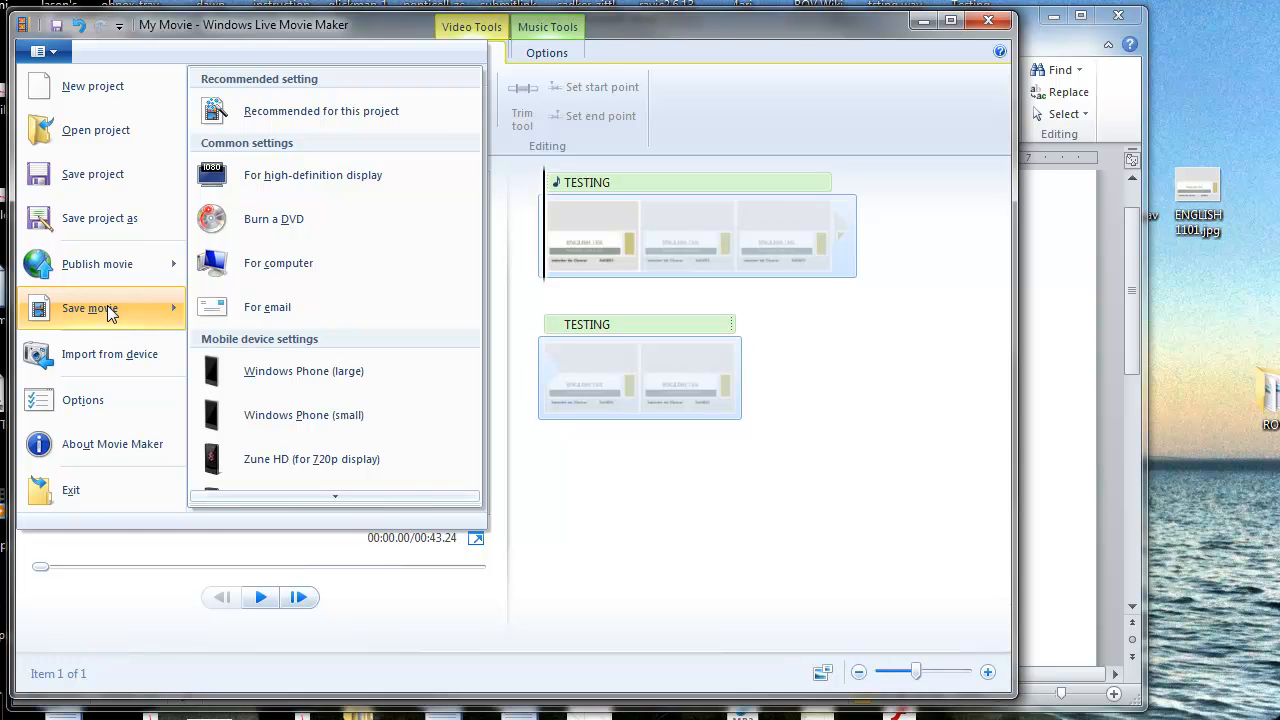
mouse_move(115, 276)
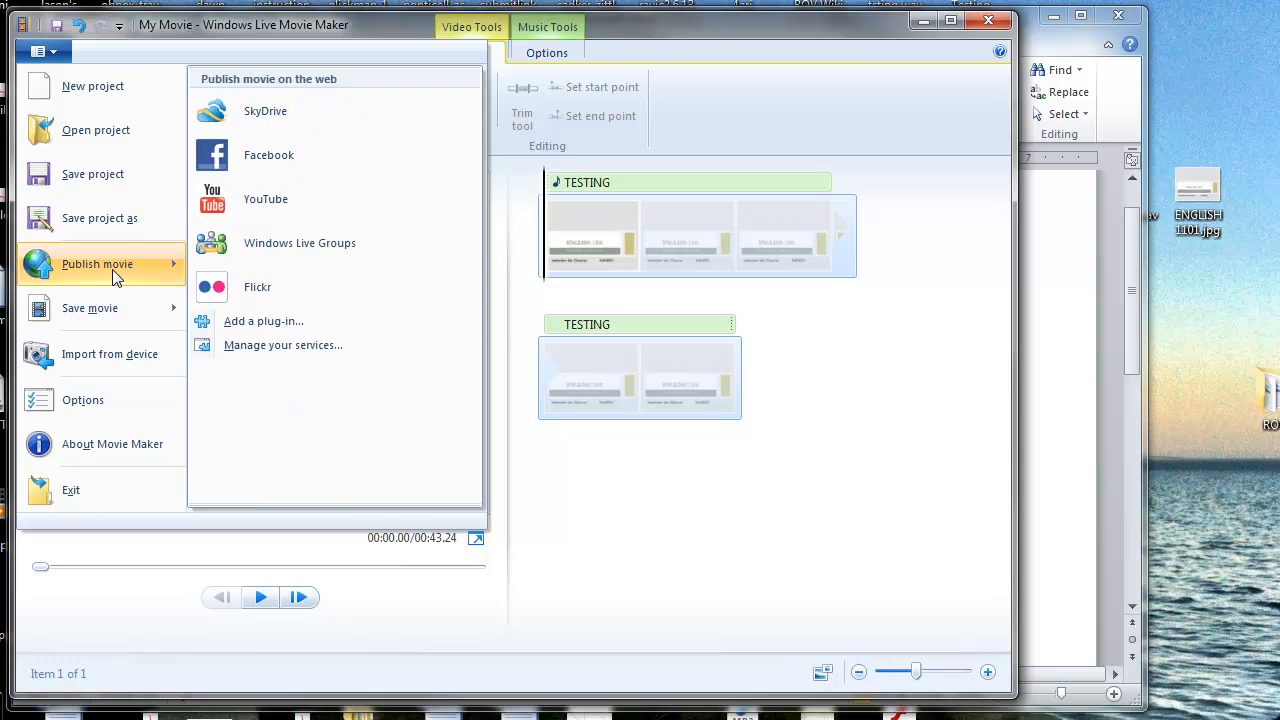
mouse_move(113, 316)
click(312, 197)
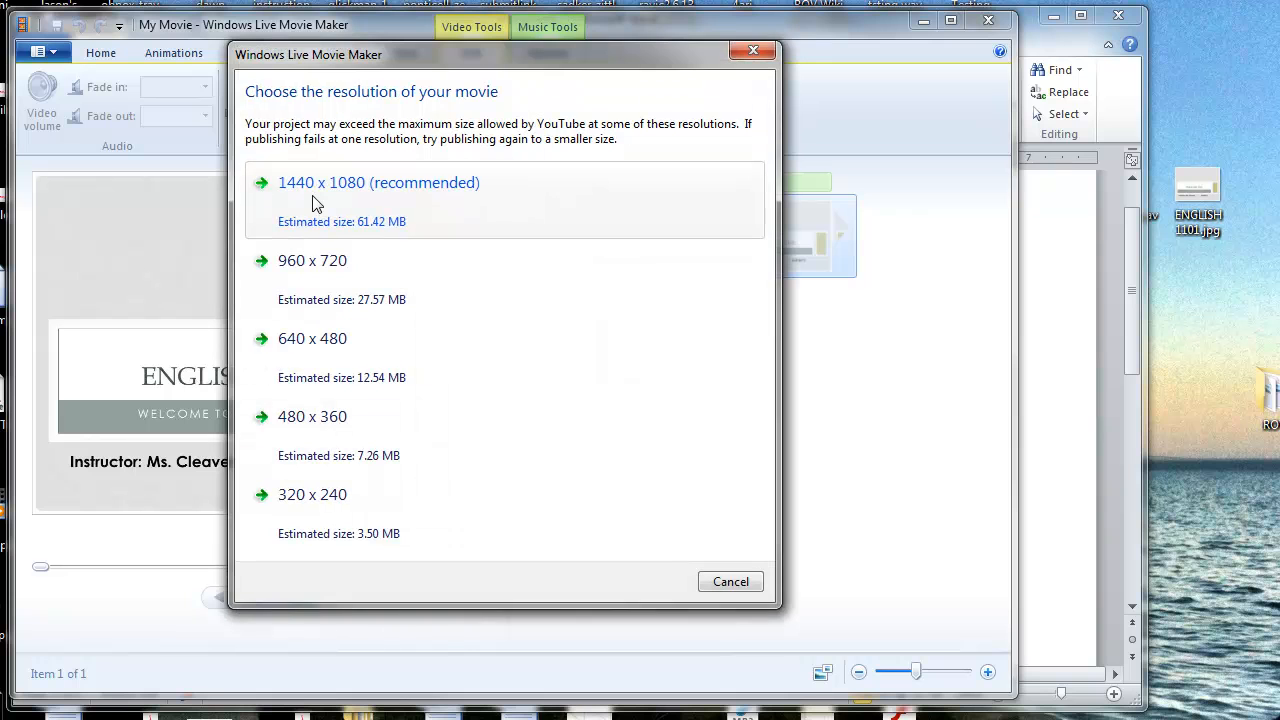
click(753, 50)
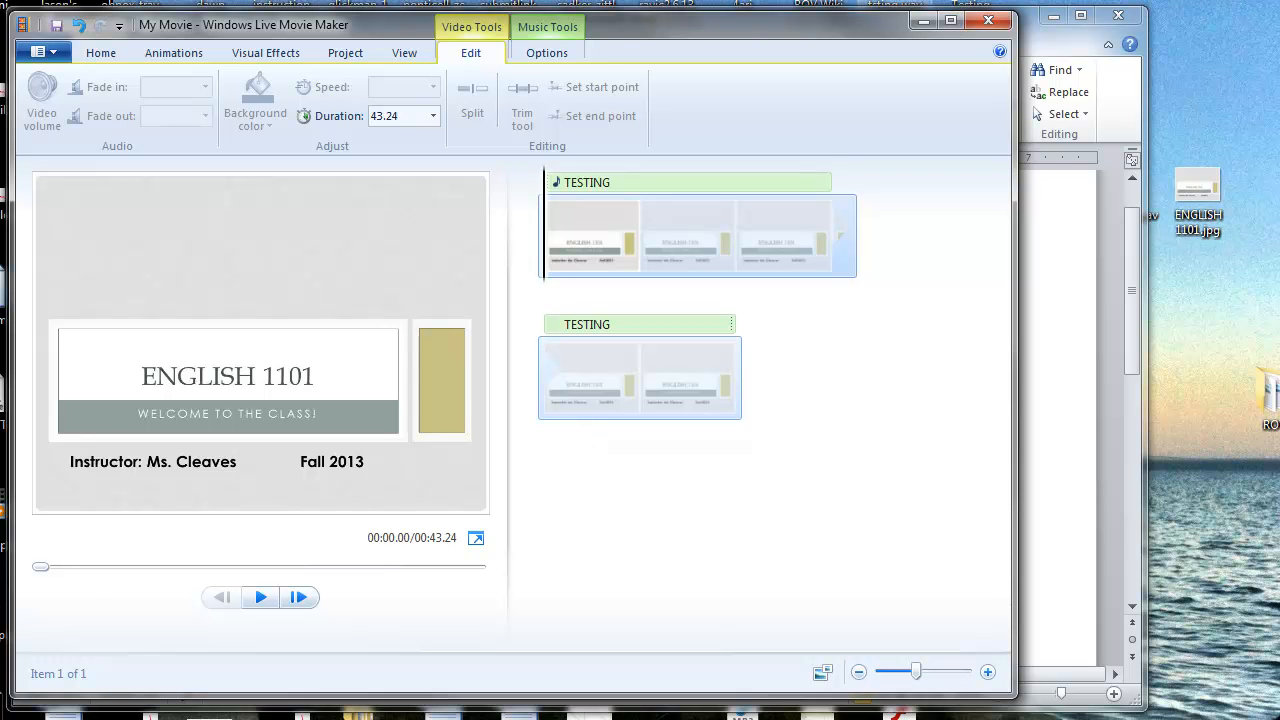
- Switch to the older Windows Movie Maker and arrange the windows so the TESTING.wav and ENGLISH 1101.jpg desktop files are accessible beside it
click(923, 20)
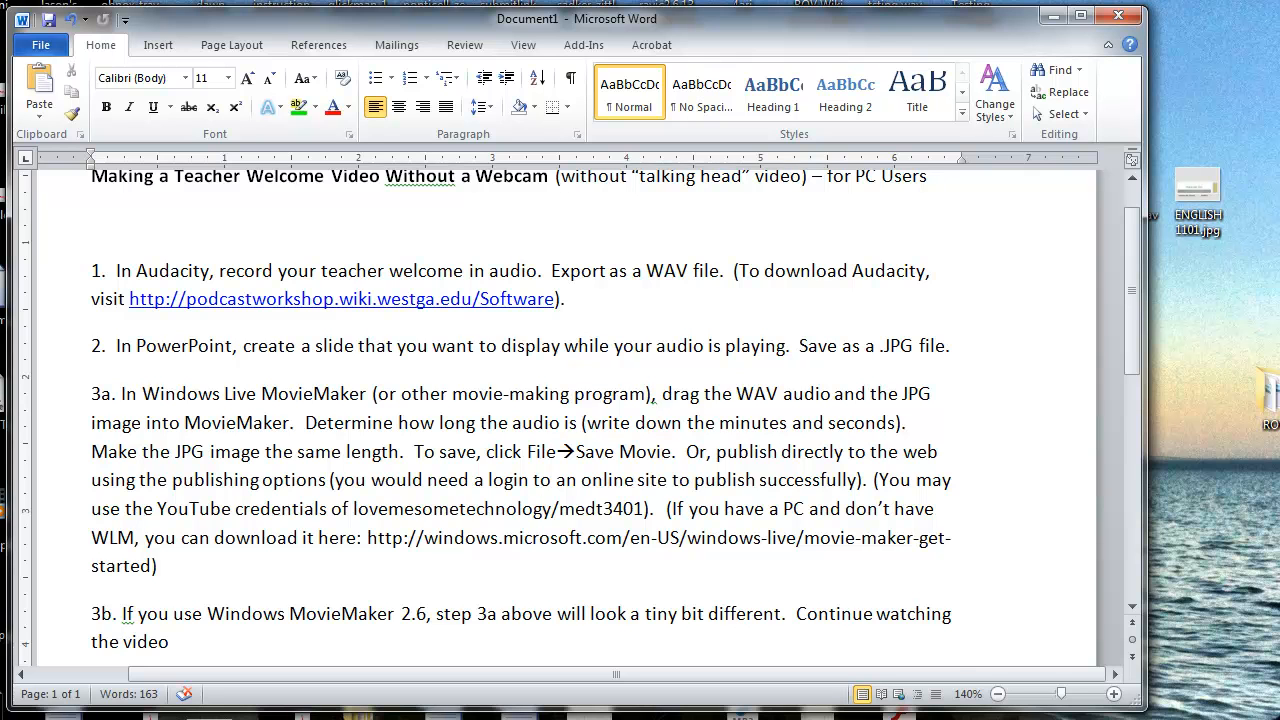
key(super)
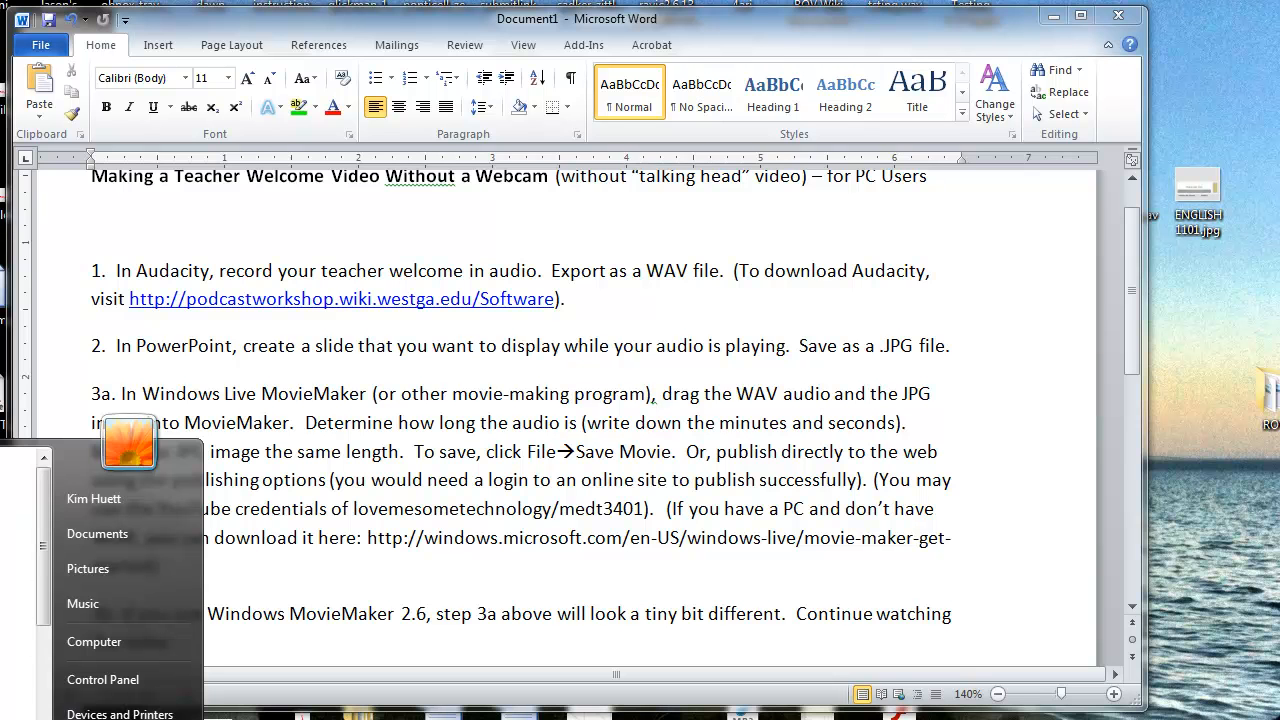
key(Escape)
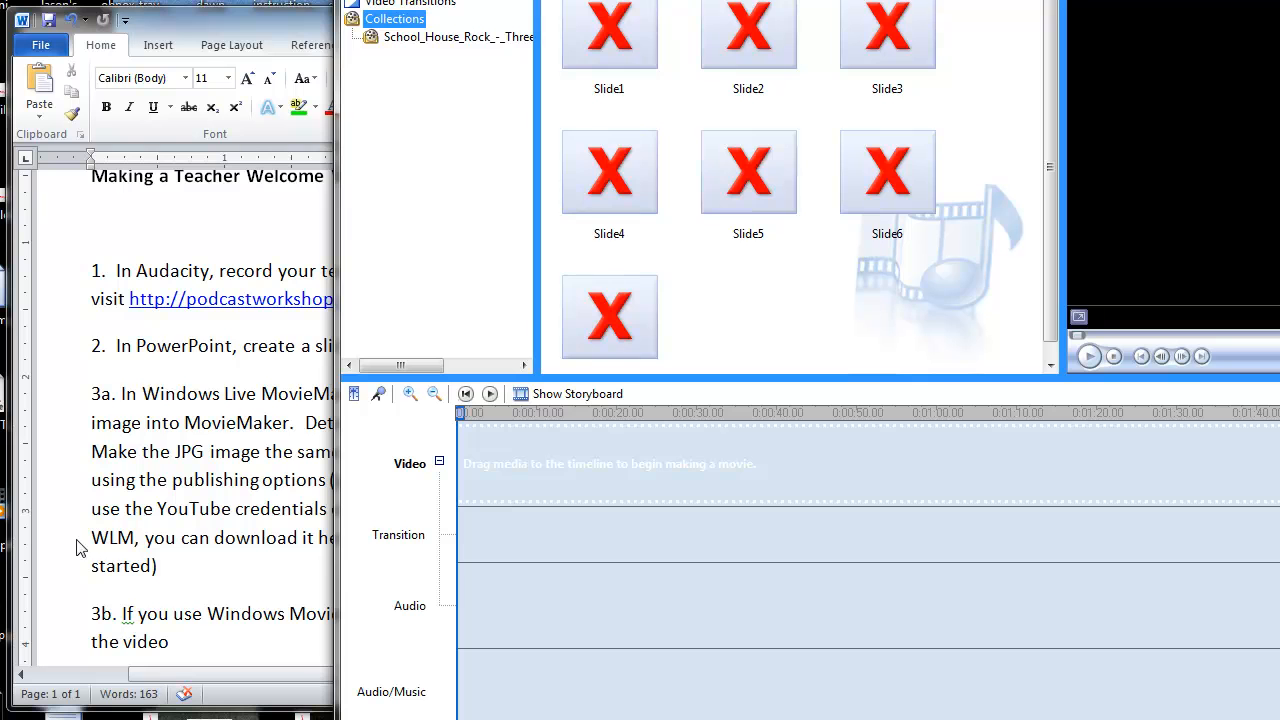
drag(785, 0, 463, 16)
mouse_move(445, 719)
mouse_down()
mouse_move(443, 700)
mouse_move(447, 716)
mouse_up()
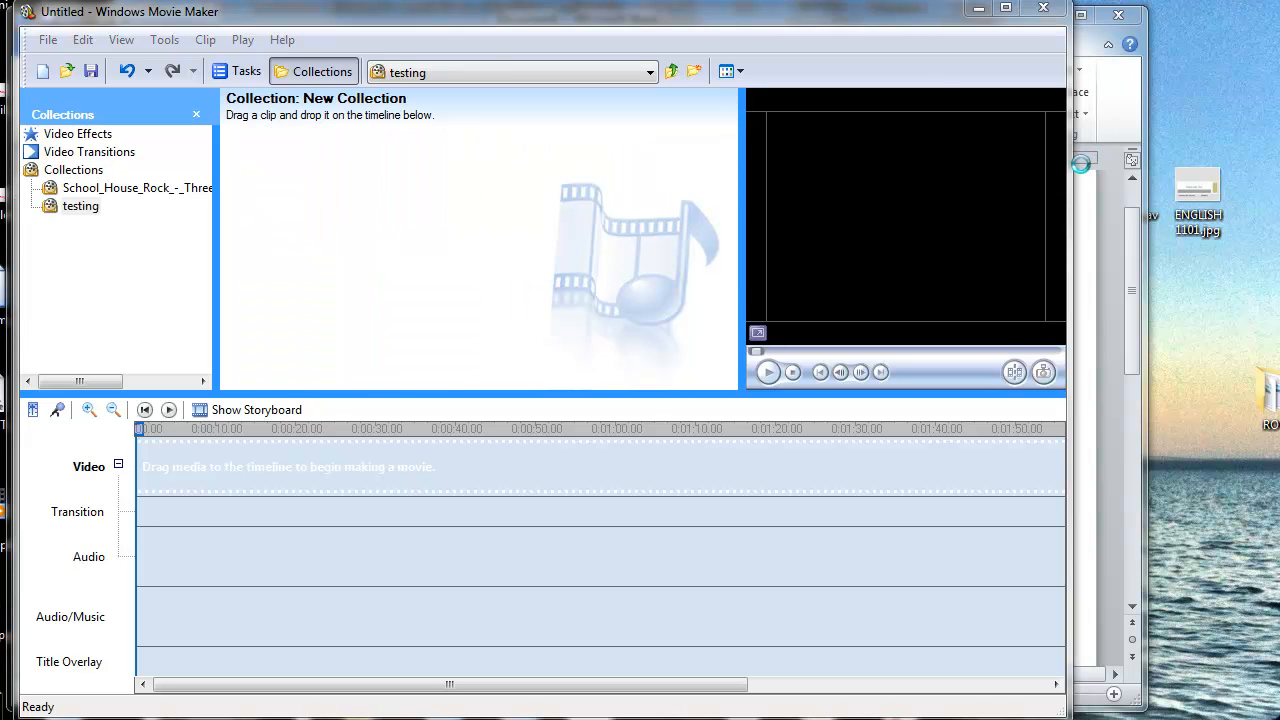
drag(1066, 171, 903, 177)
click(1053, 16)
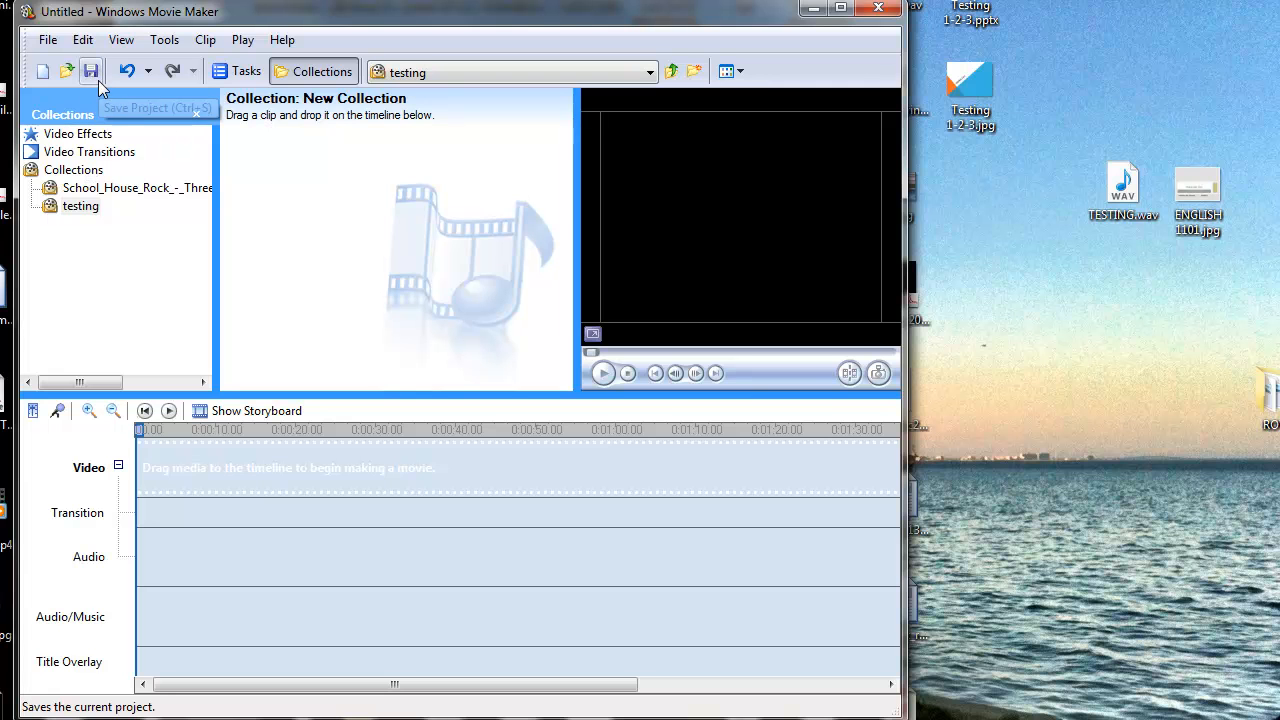
- Compare the Movie Tasks view with the Collections view, ending on the Collections view
click(236, 73)
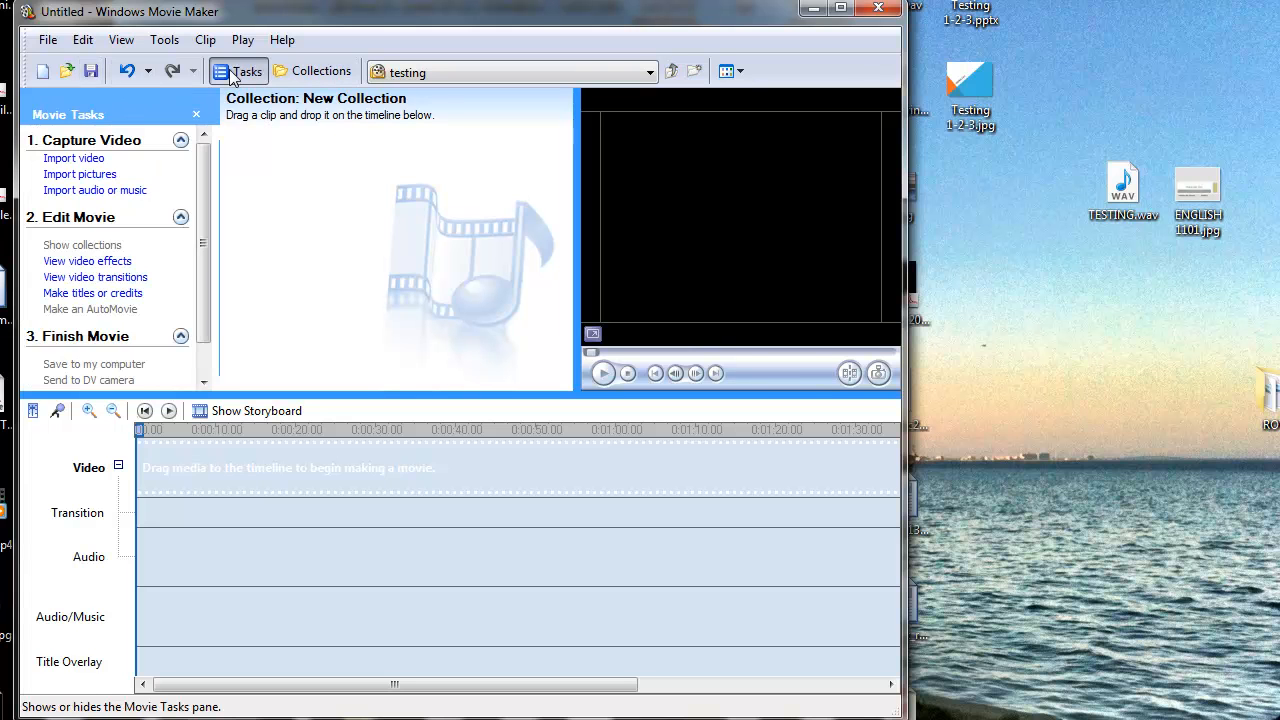
click(233, 76)
click(233, 76)
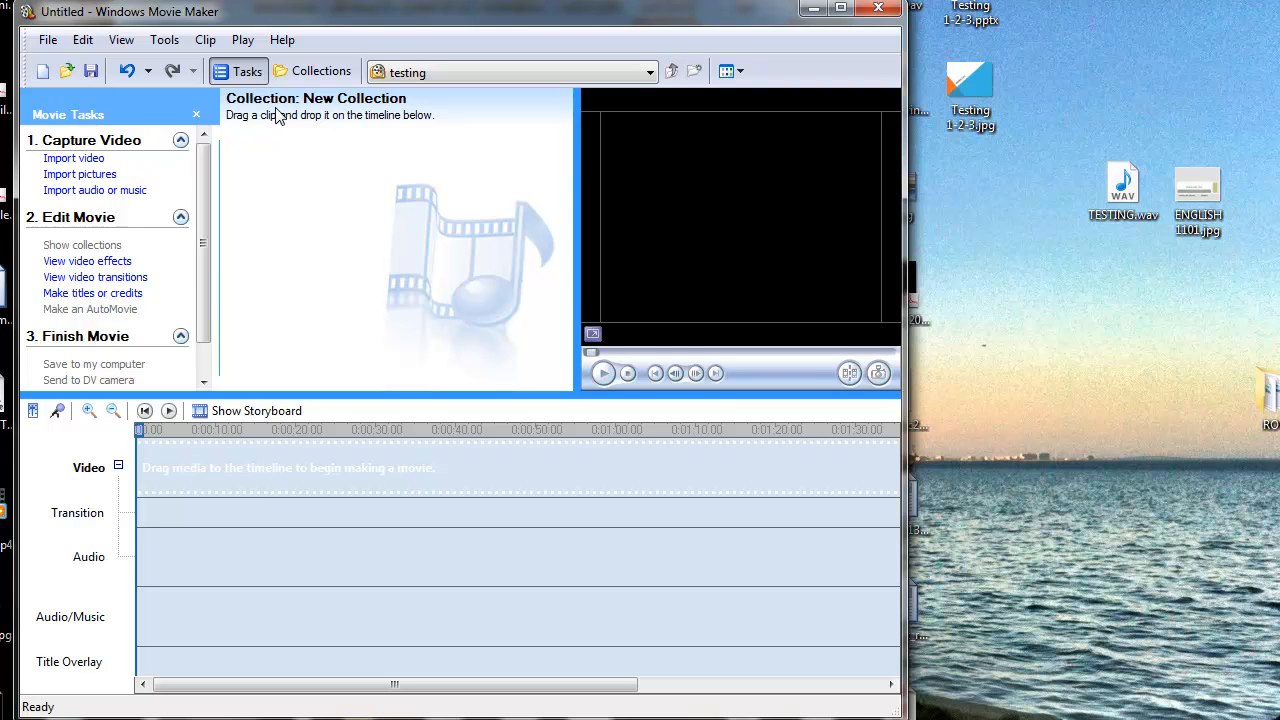
click(322, 76)
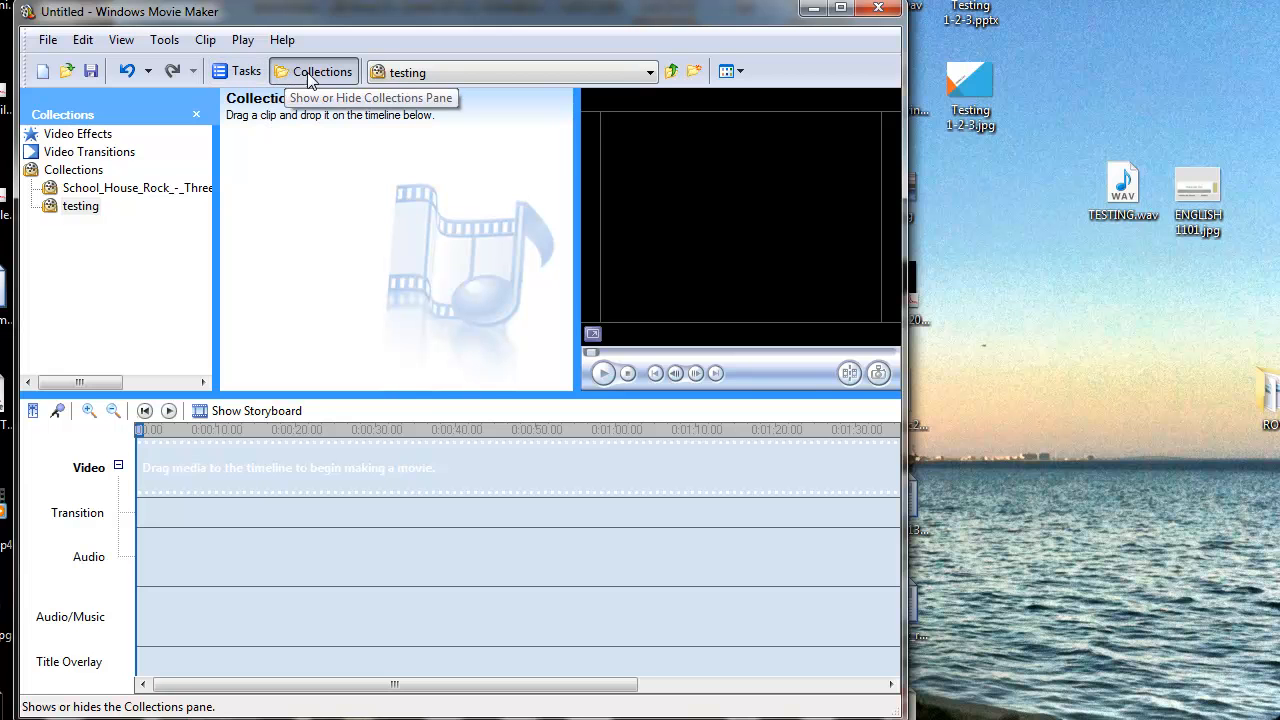
click(321, 73)
click(321, 73)
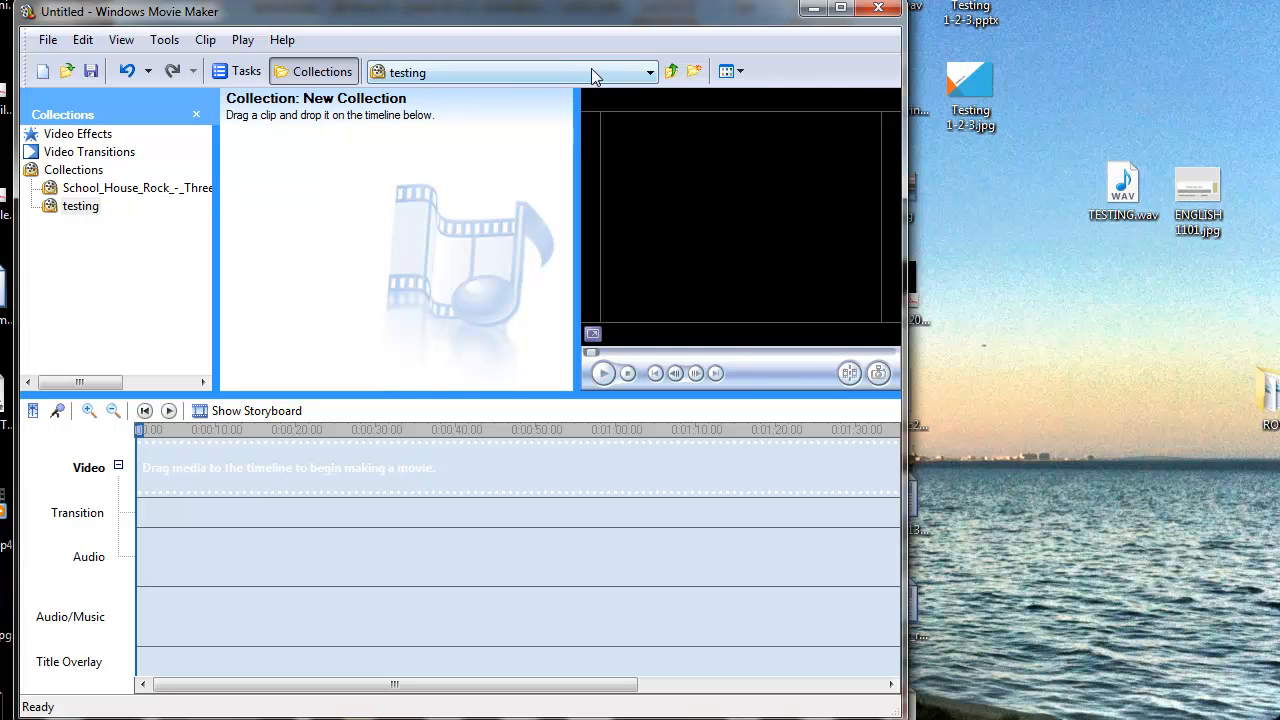
- Import TESTING.wav and ENGLISH 1101.jpg from the desktop into the testing collection
click(85, 208)
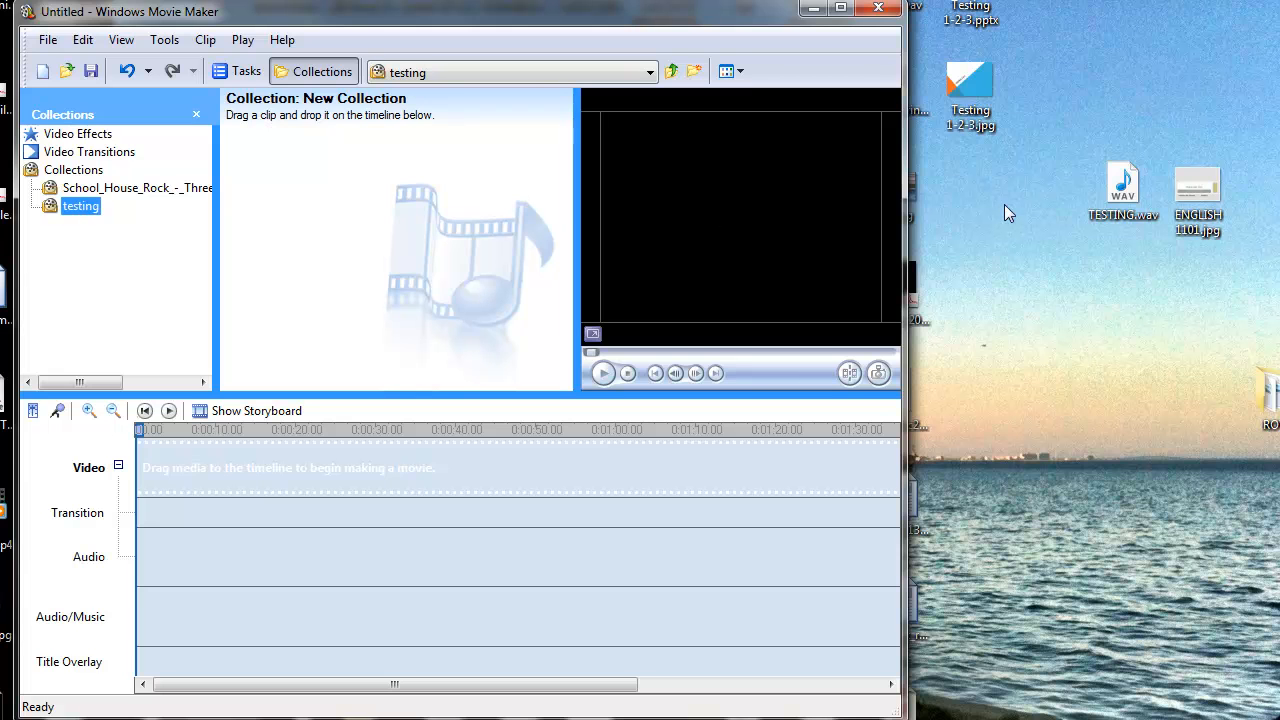
drag(1122, 190, 277, 192)
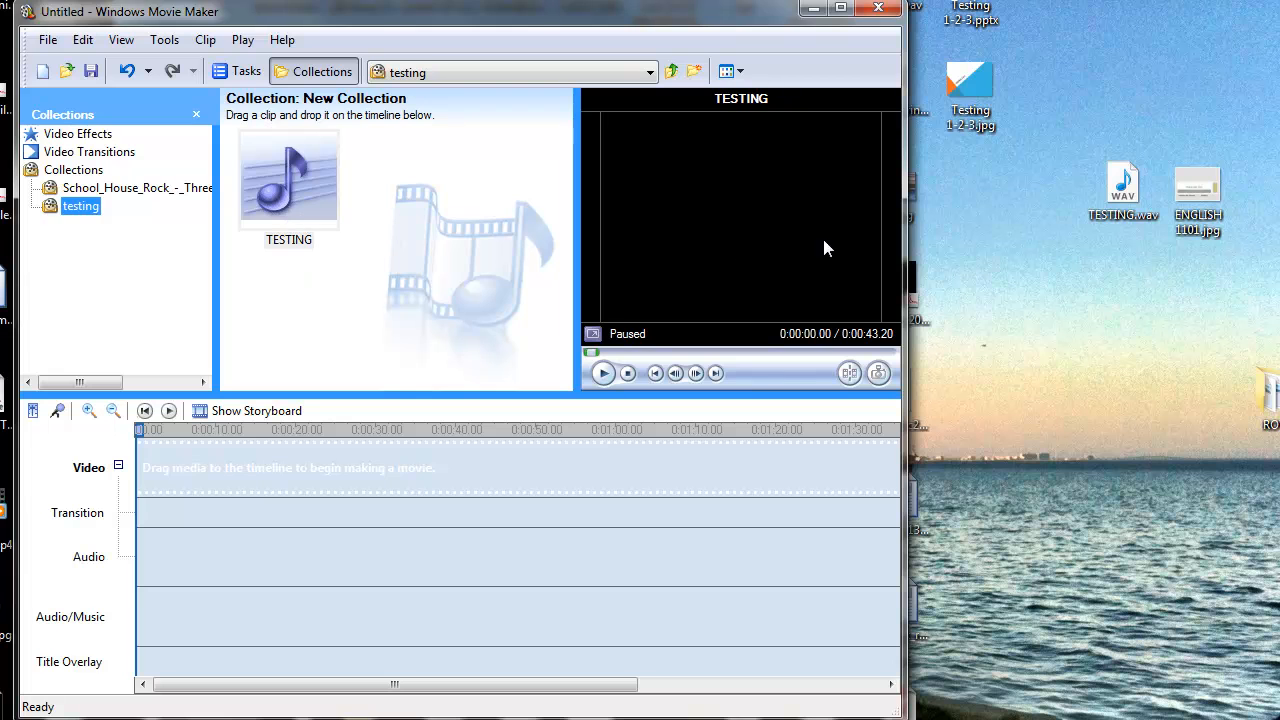
drag(1197, 188, 414, 199)
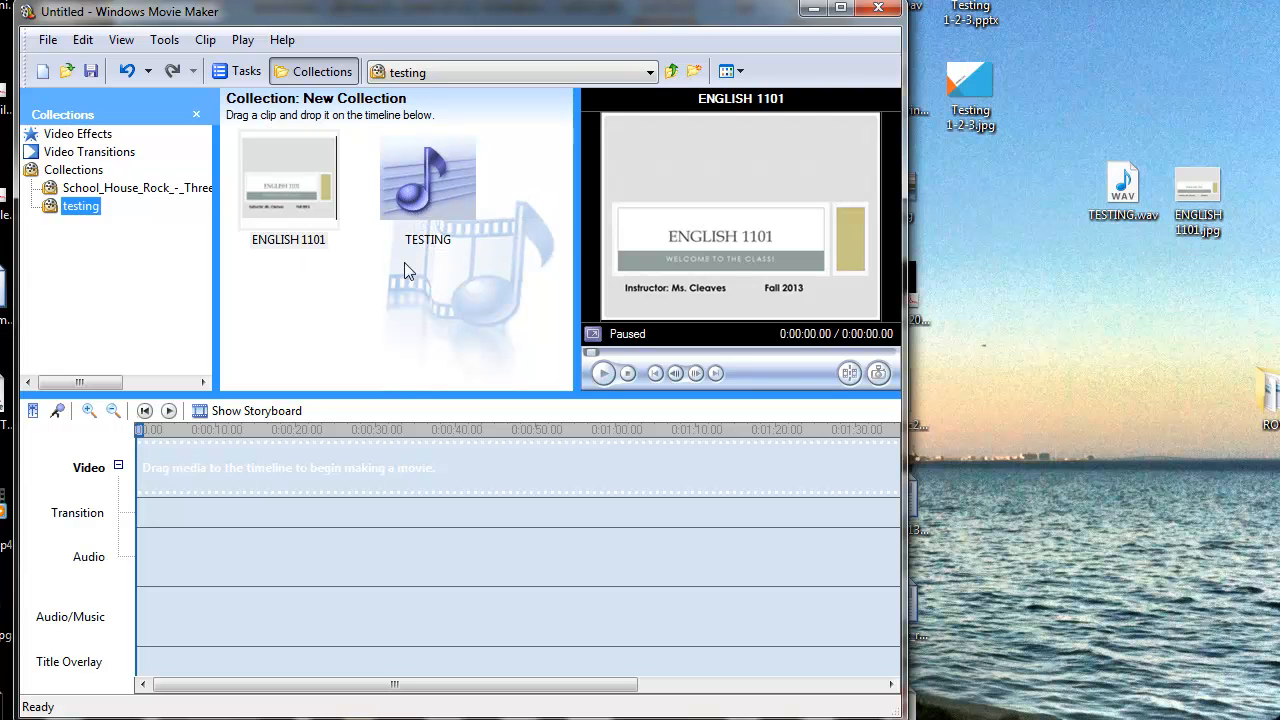
- Place the ENGLISH 1101 image at the start of the Video track and the TESTING audio at the start of the Audio/Music track
click(237, 72)
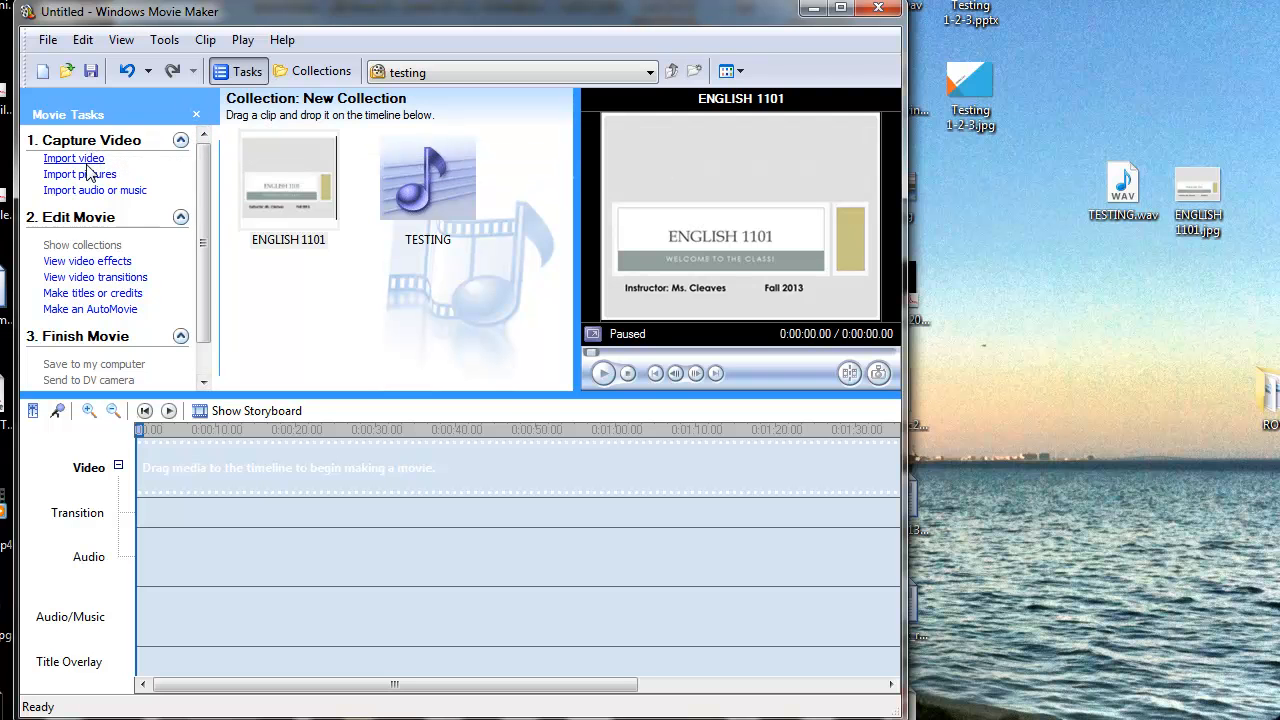
drag(378, 205, 508, 207)
click(181, 143)
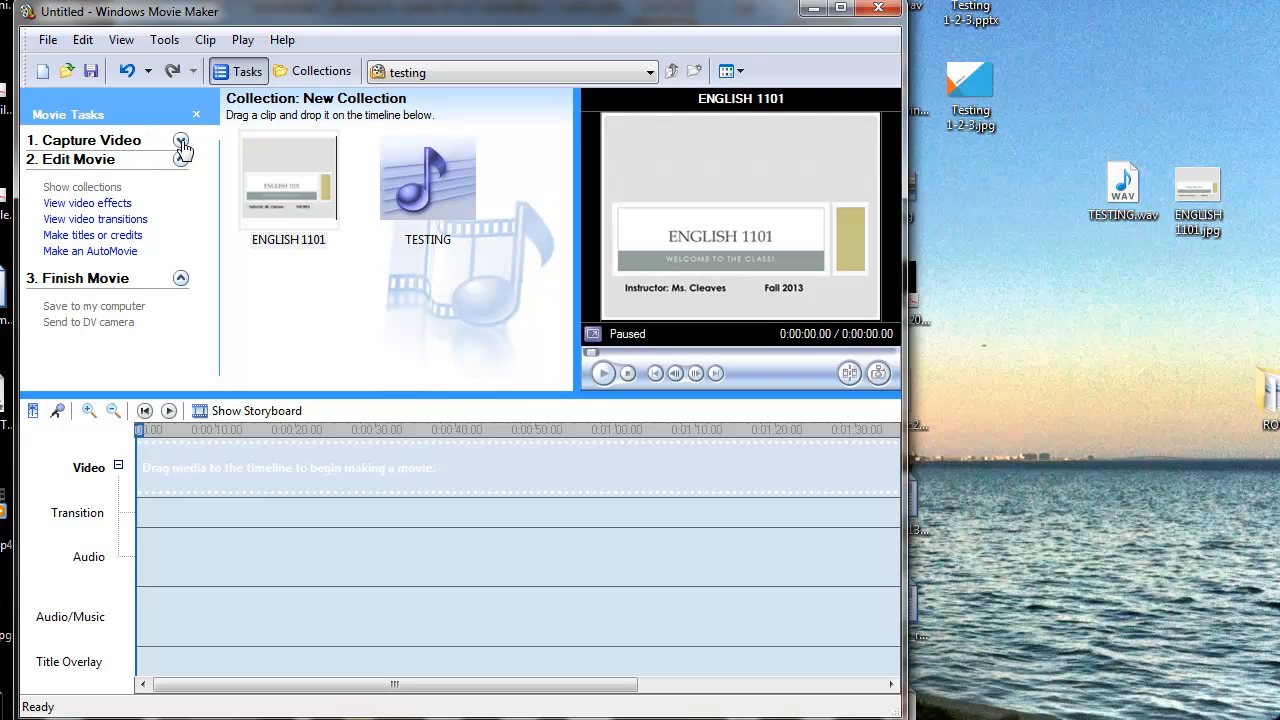
drag(289, 168, 170, 472)
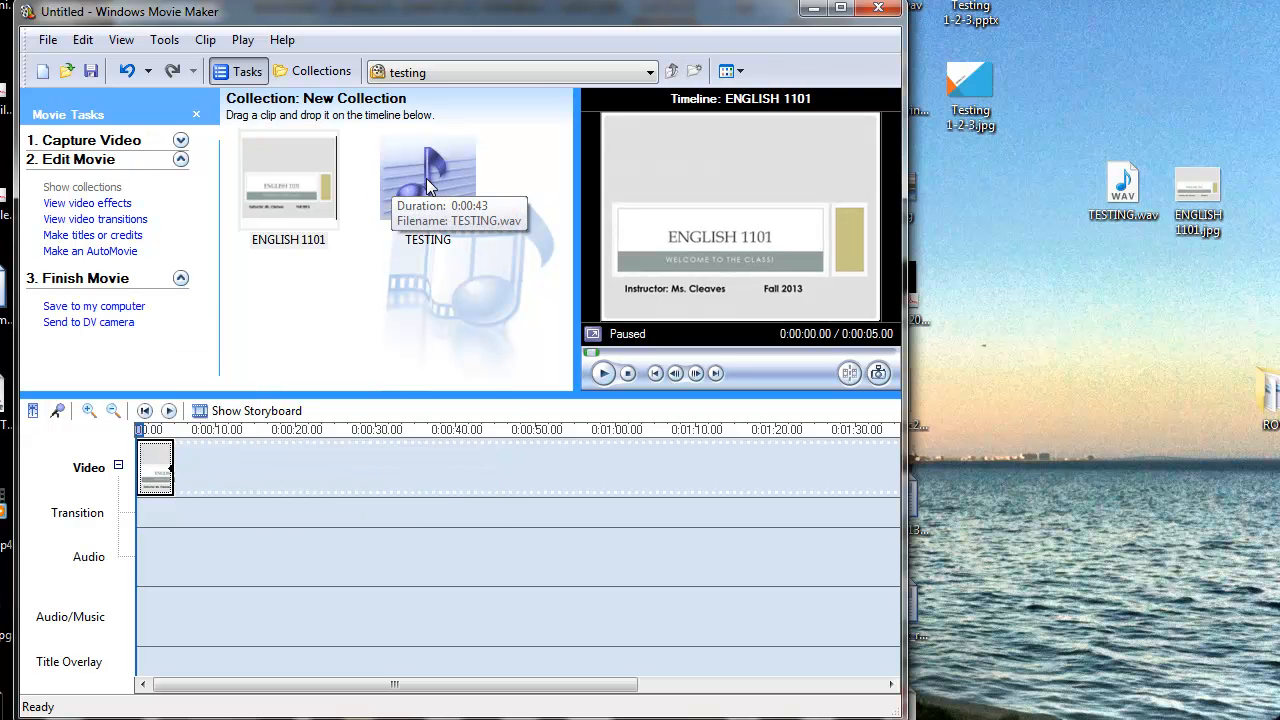
mouse_move(428, 183)
mouse_down()
mouse_move(357, 340)
mouse_move(278, 458)
mouse_move(214, 506)
mouse_move(220, 566)
mouse_move(257, 620)
mouse_move(488, 648)
mouse_move(128, 625)
mouse_up()
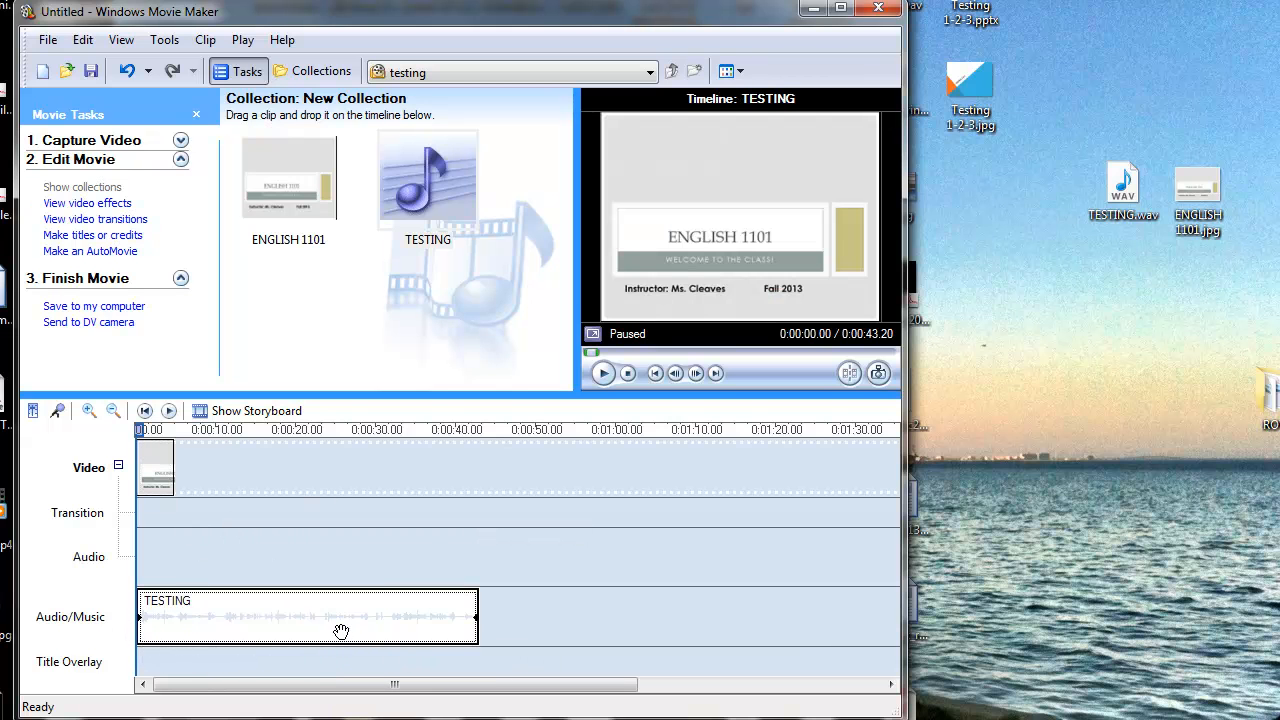
- Collapse the Video track and extend the ENGLISH 1101 image to end together with the TESTING audio
click(117, 466)
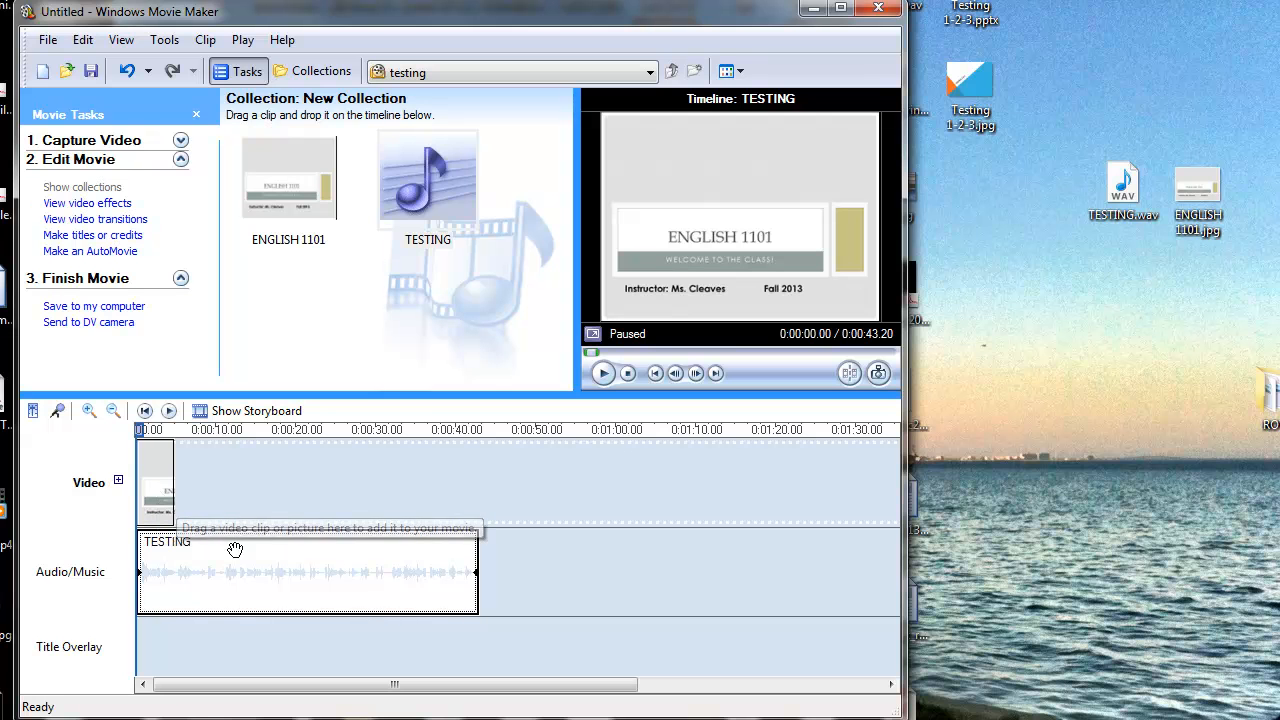
click(158, 487)
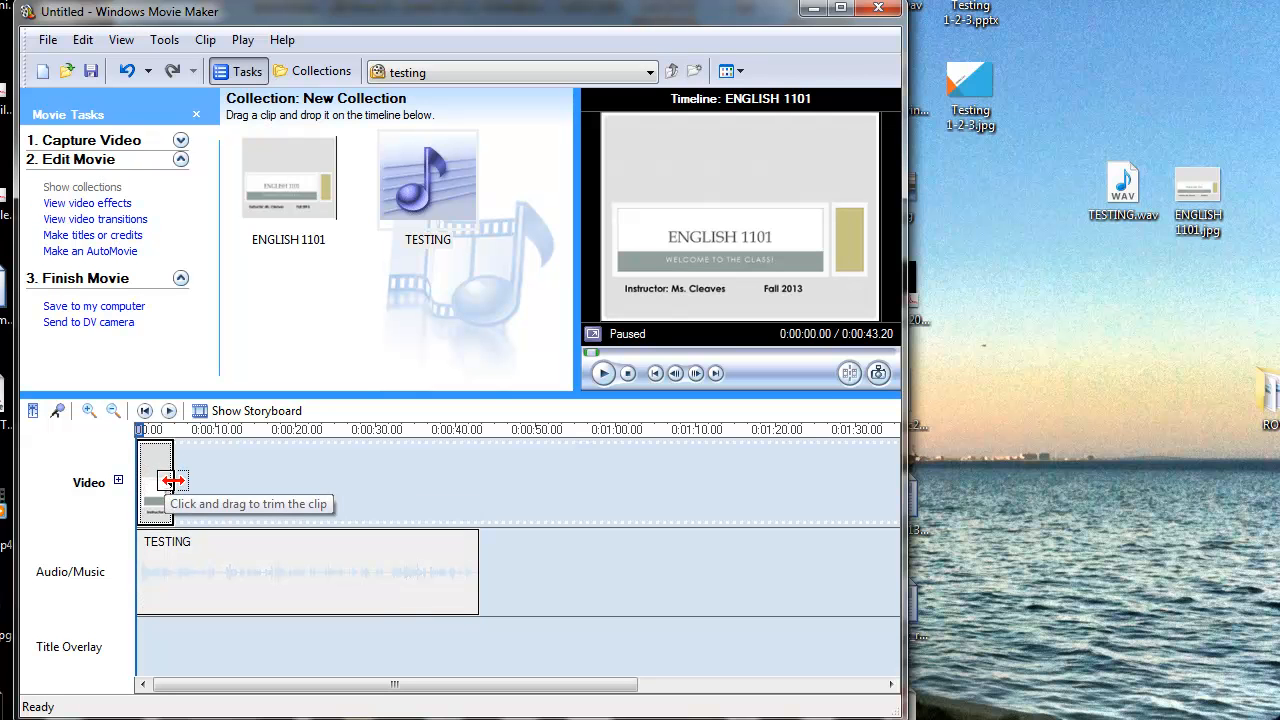
drag(172, 481, 477, 484)
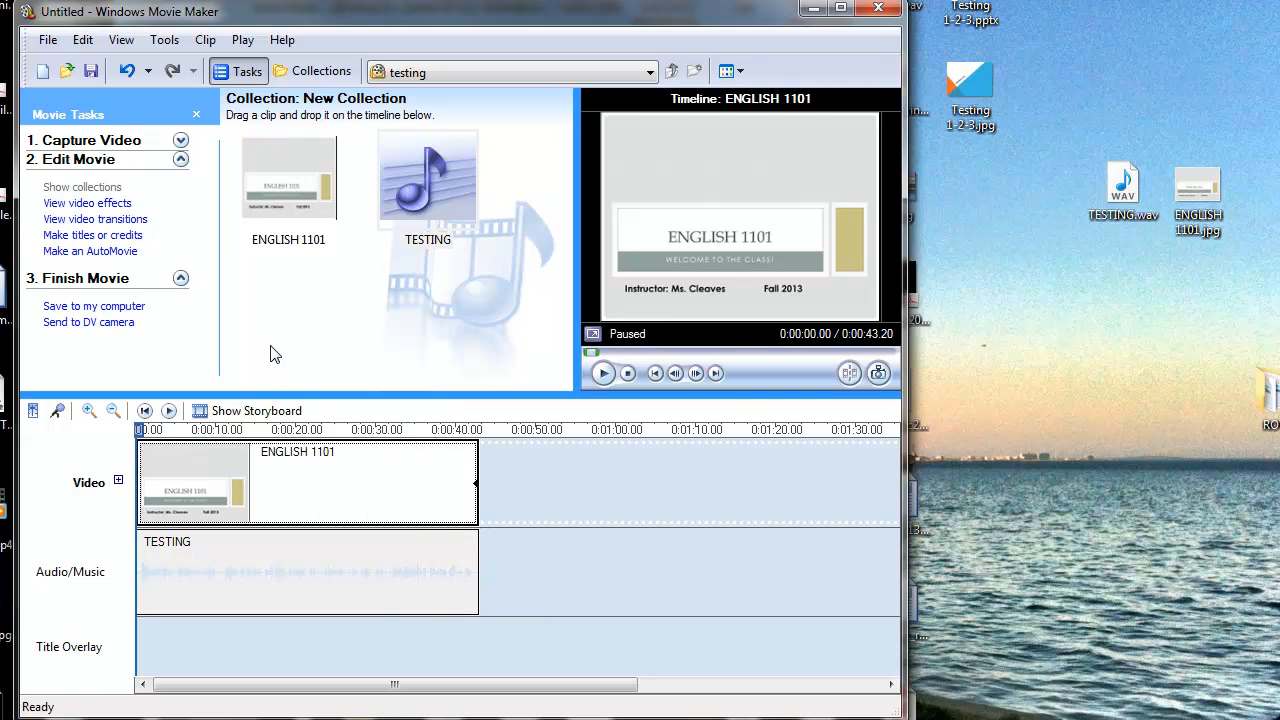
- Start saving the movie to the computer, naming the file old m and keeping the Desktop as its location
click(181, 161)
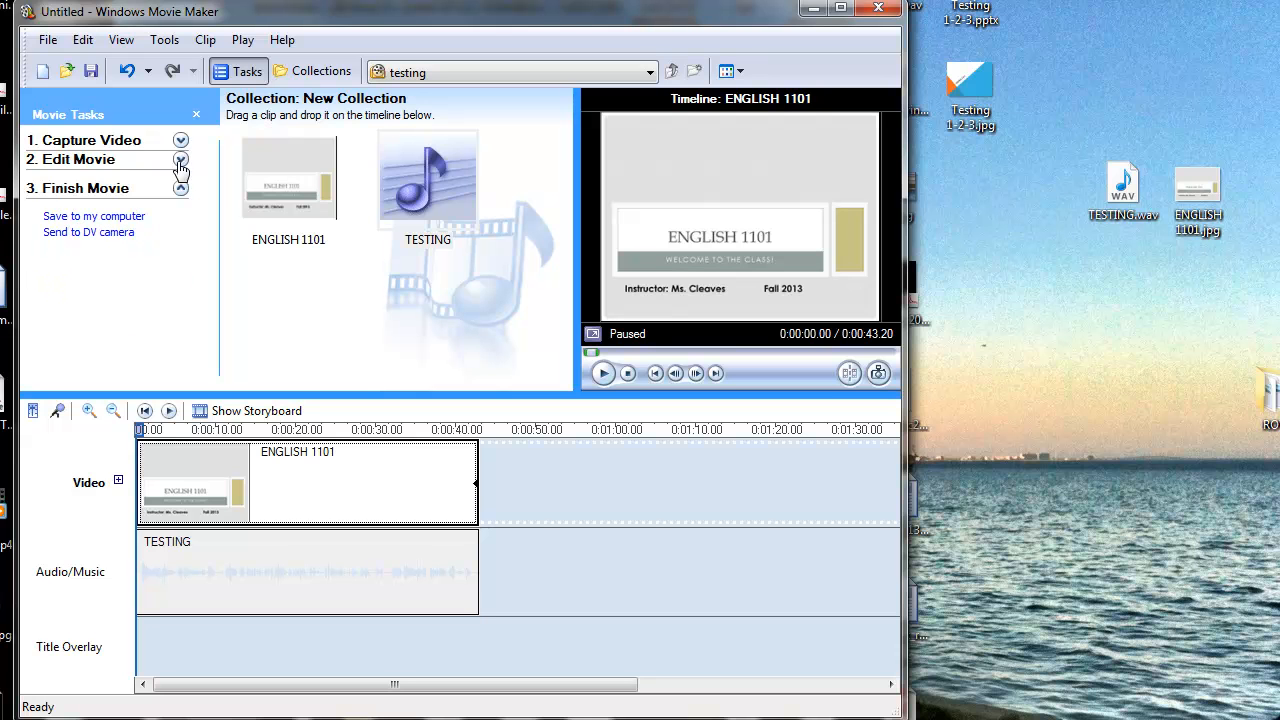
click(111, 226)
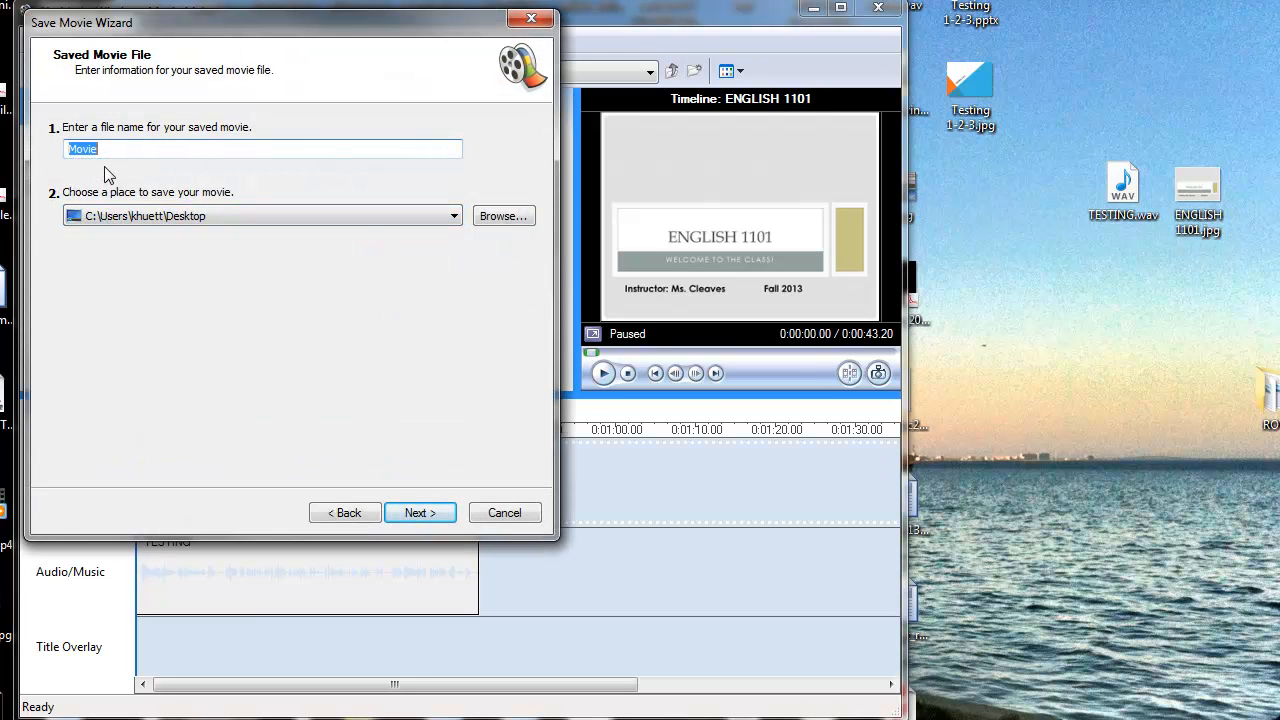
text(old m)
click(420, 513)
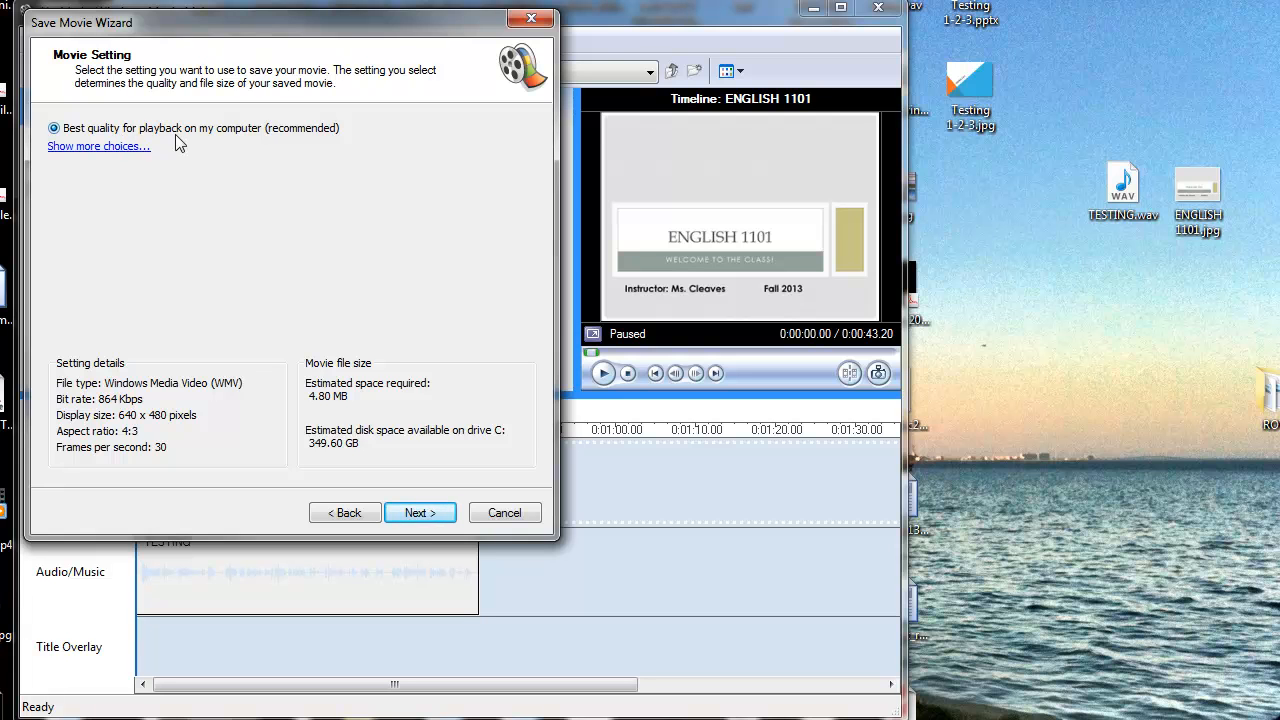
- Show more movie setting choices, compare the file-size and Pocket PC options, and select Video for local playback (2.1 Mbps) under Other settings
click(87, 149)
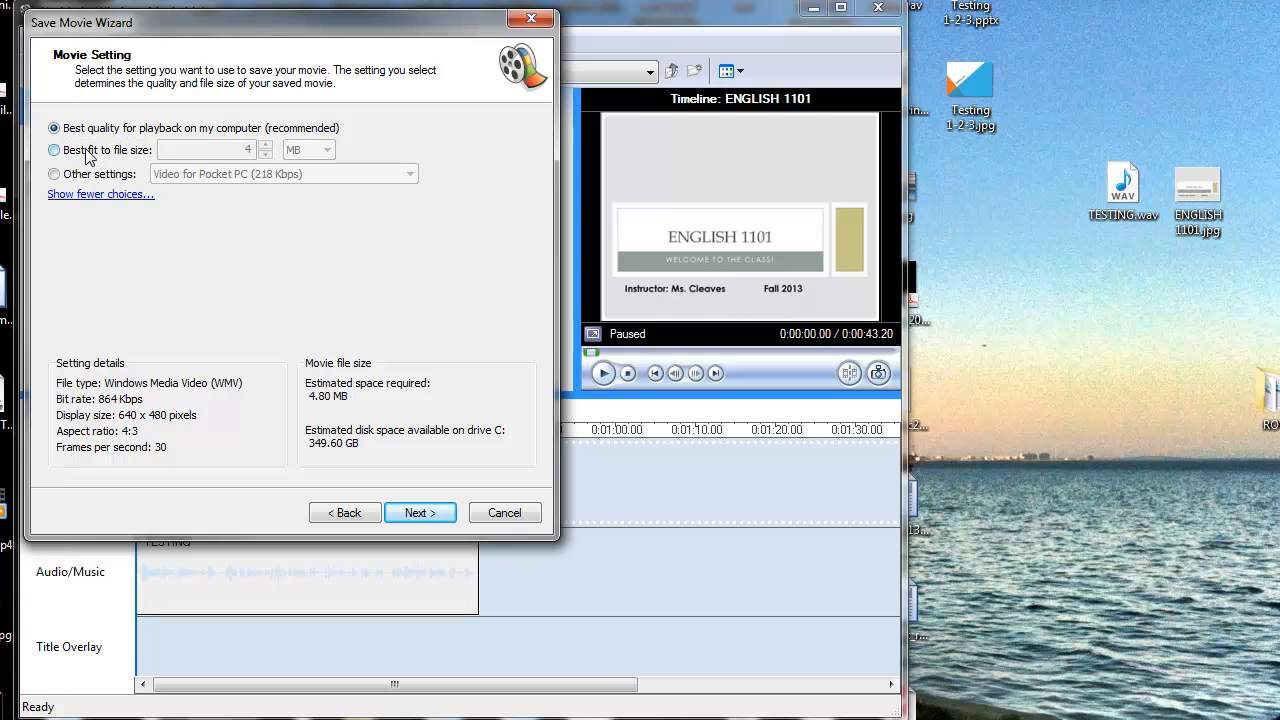
click(54, 175)
click(386, 176)
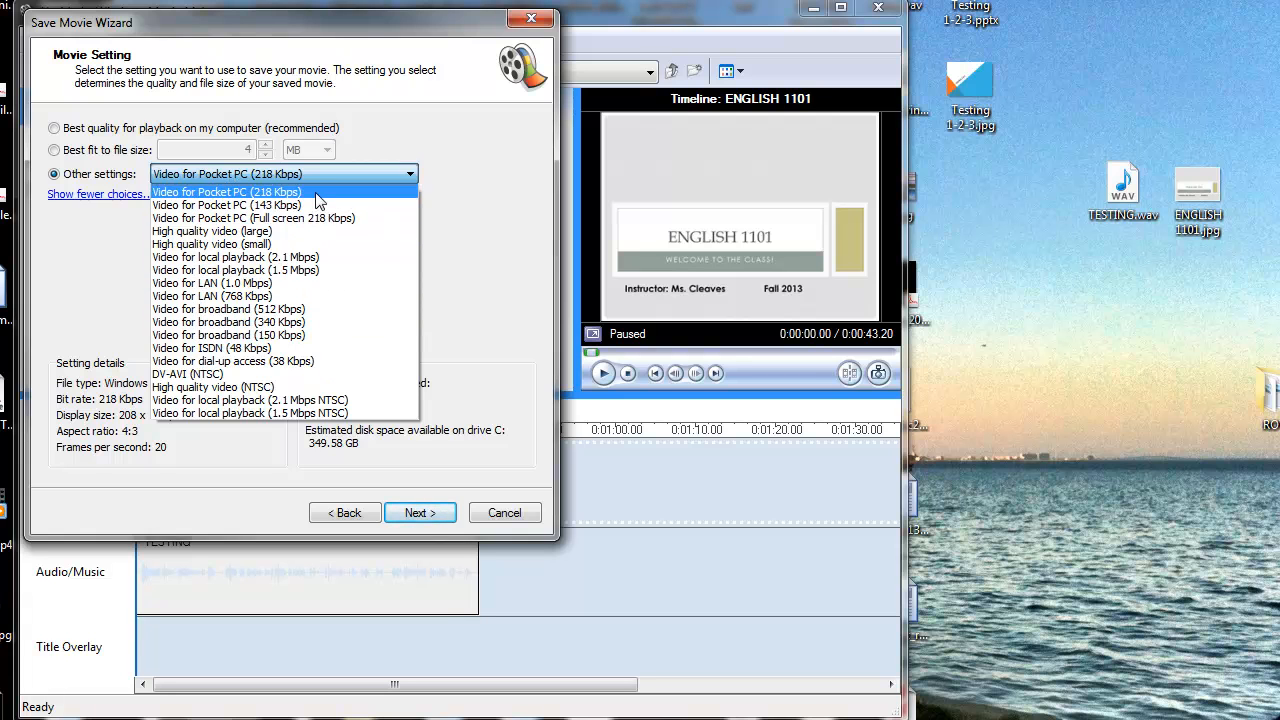
click(486, 179)
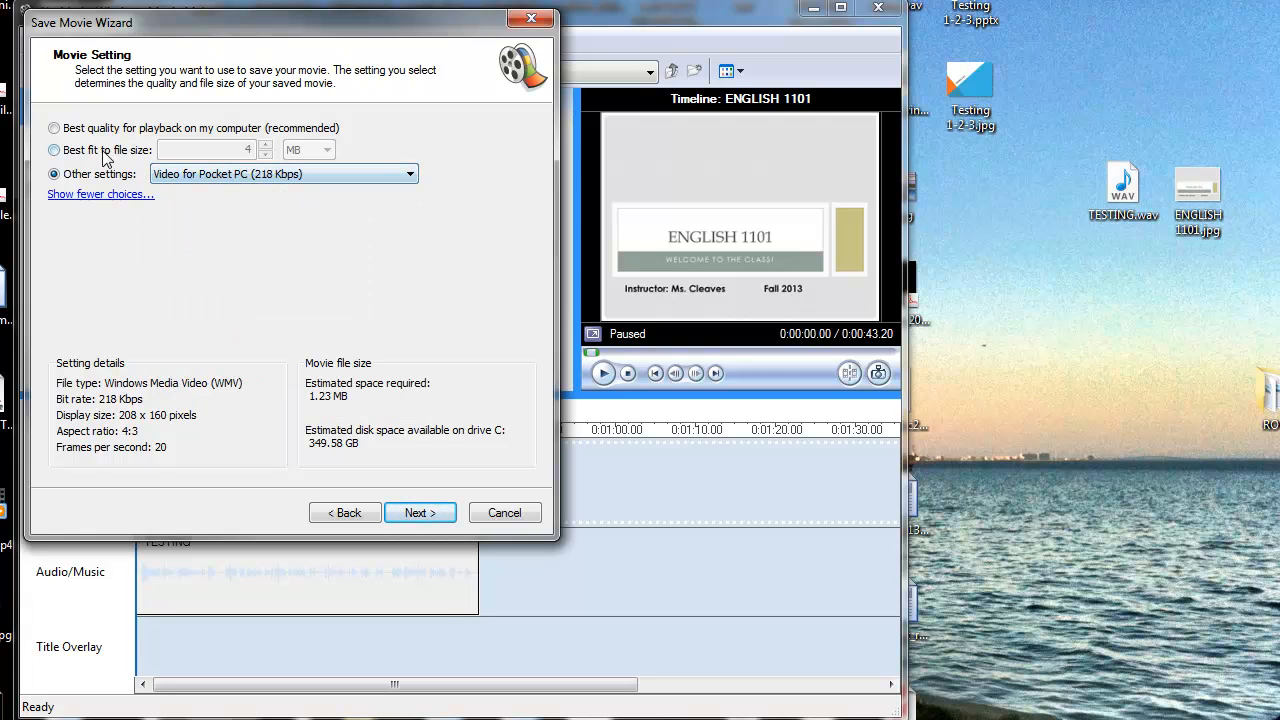
click(55, 151)
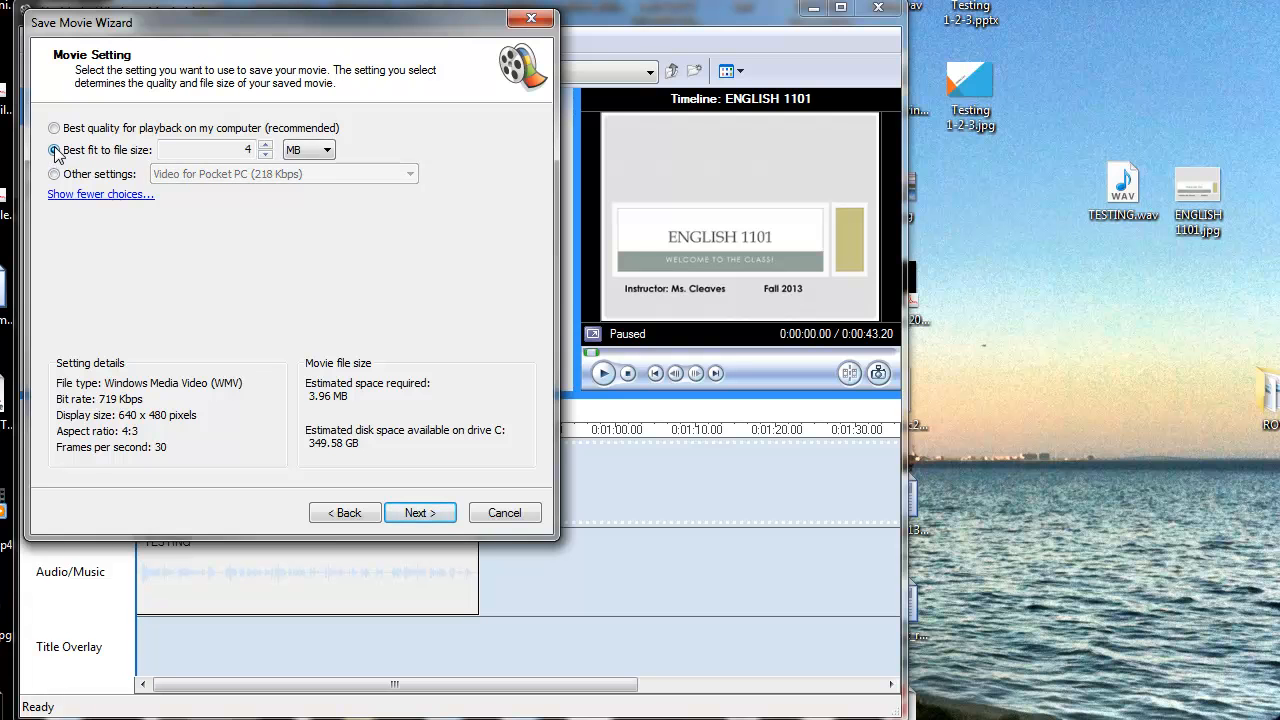
click(70, 177)
click(225, 176)
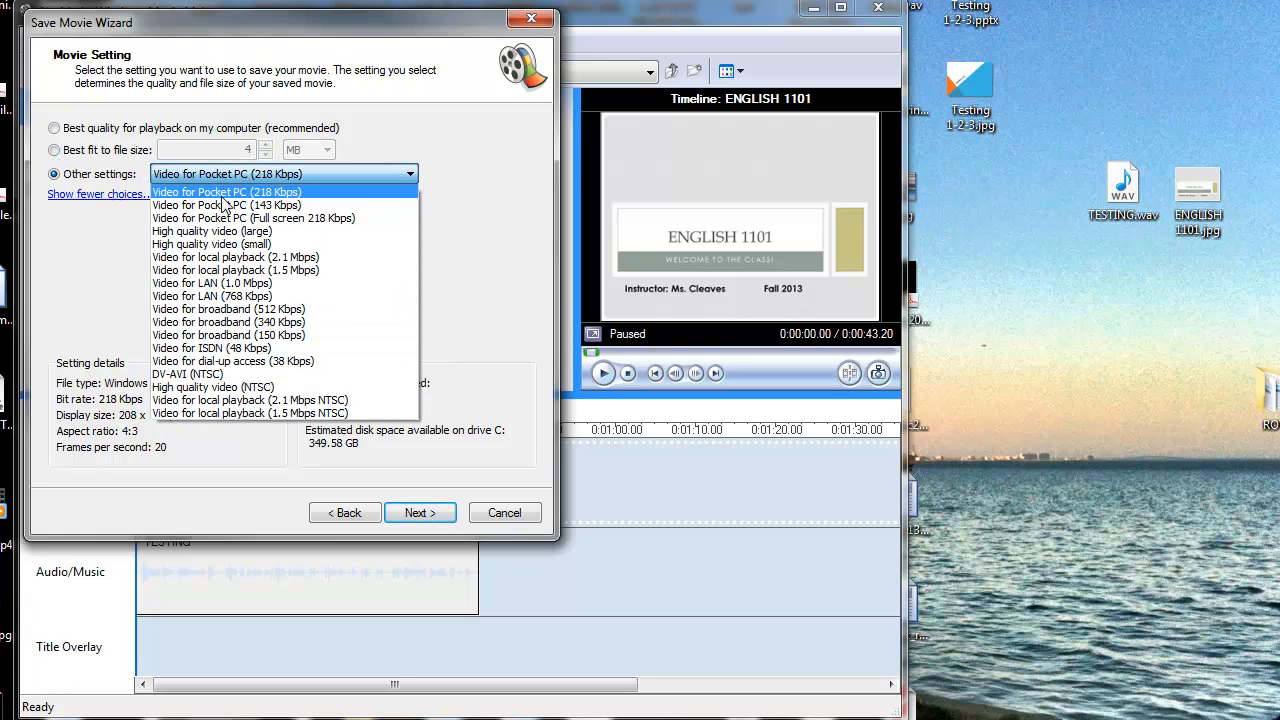
click(222, 215)
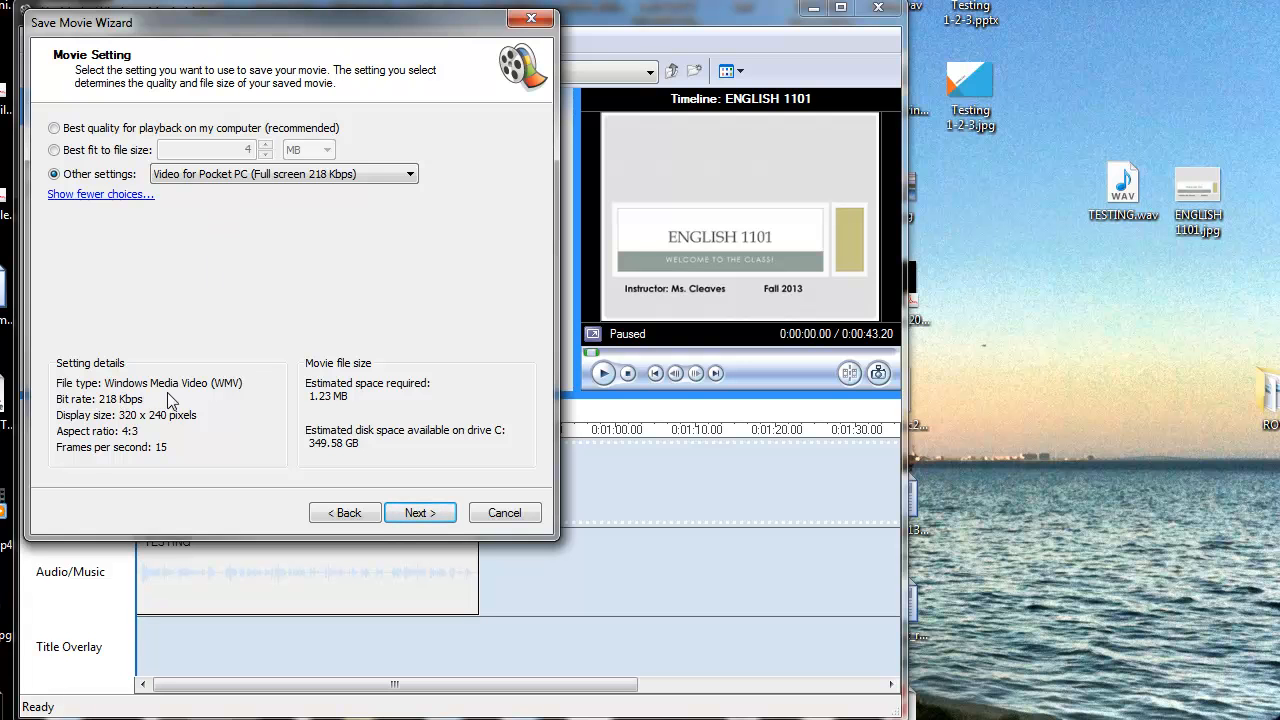
click(347, 176)
click(329, 258)
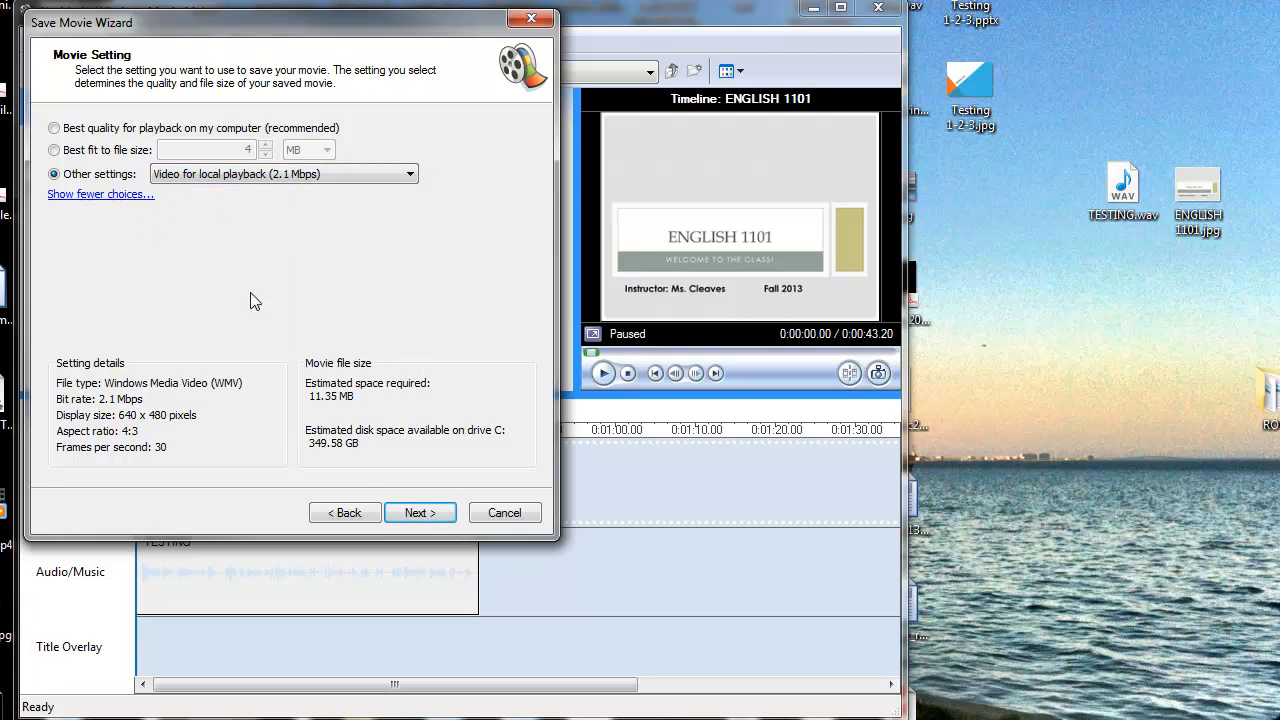
- Save the movie with the best quality for playback on the computer, and finish the wizard with the movie set to play
click(54, 130)
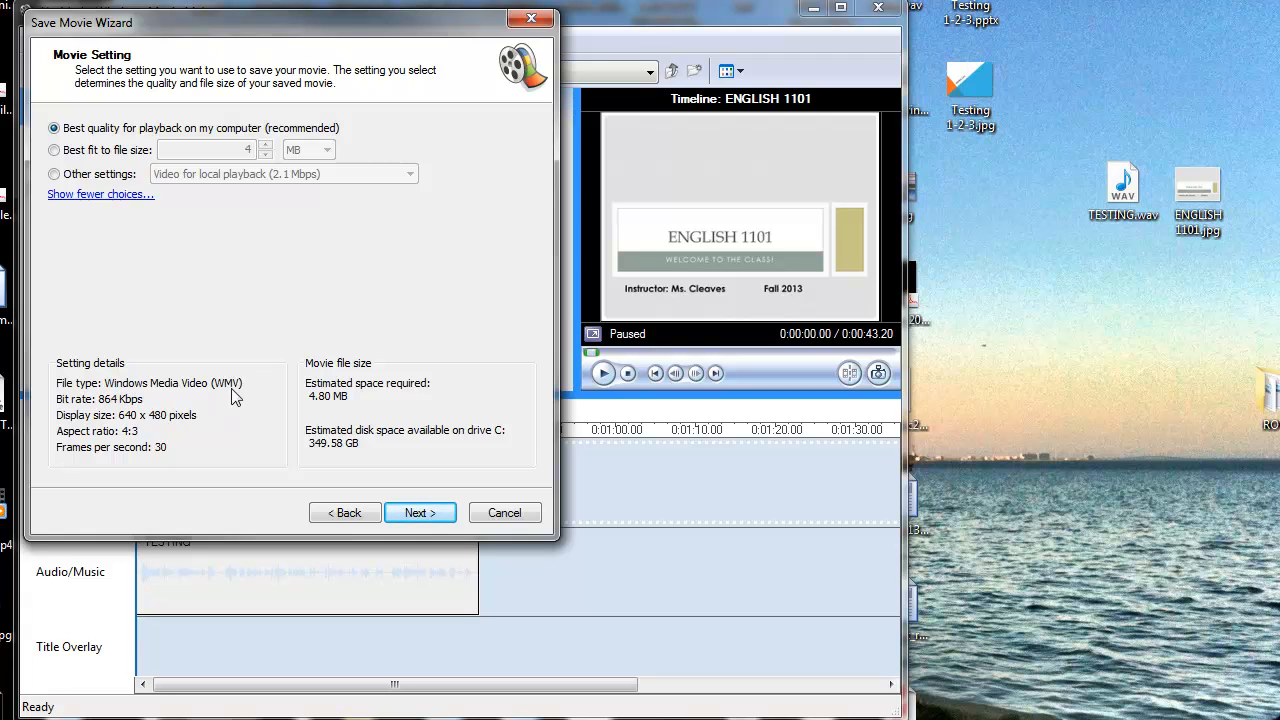
click(418, 516)
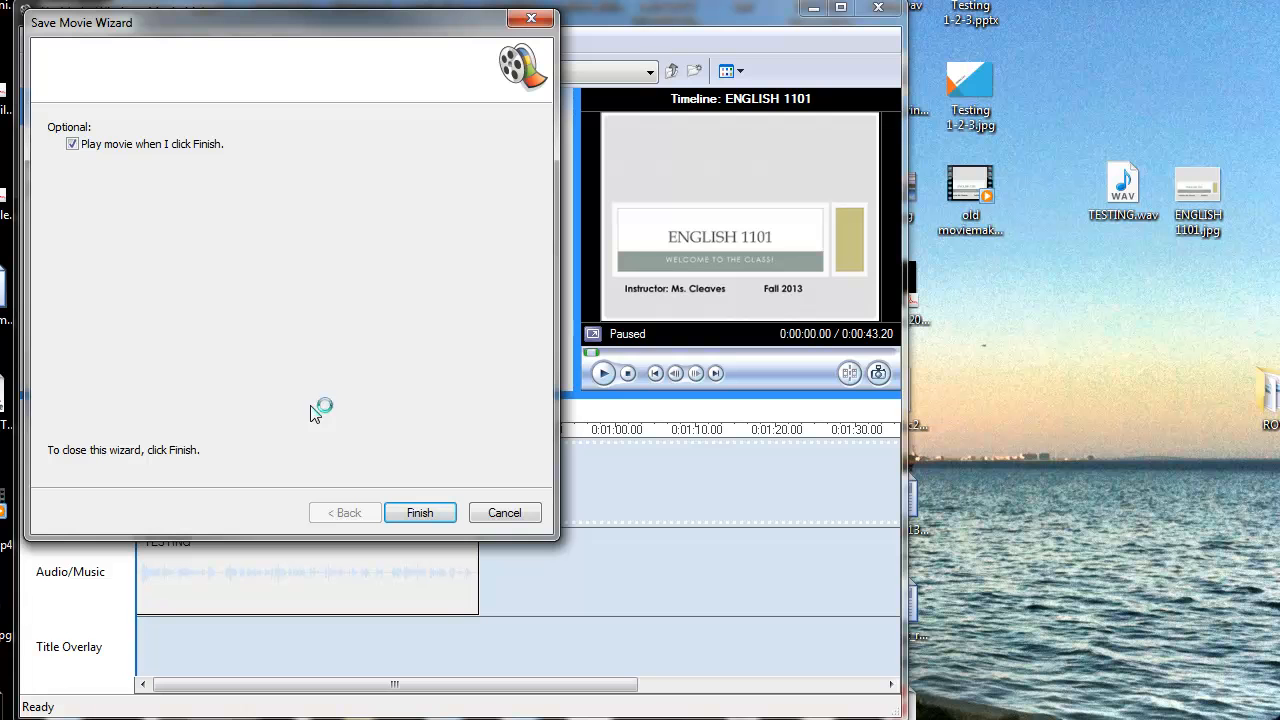
click(435, 512)
click(435, 512)
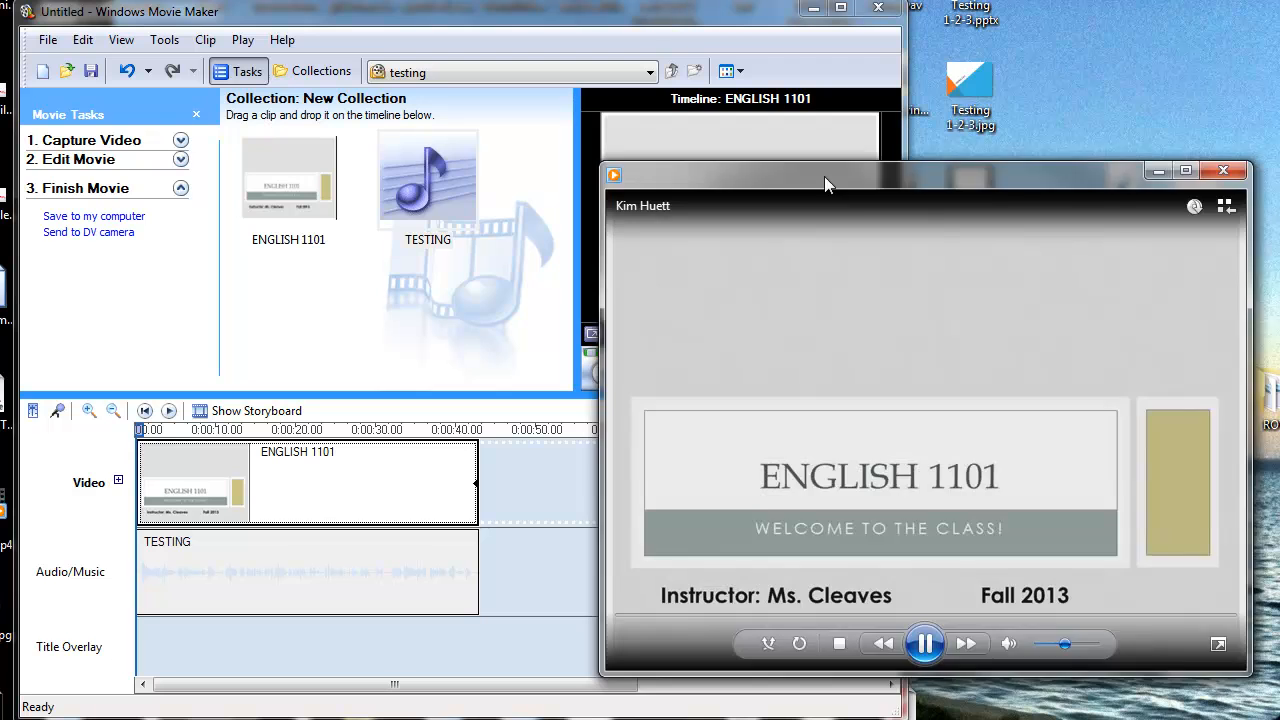
- Watch the first seconds of the saved old moviemaker movie beside its desktop file, and close the player
drag(824, 176, 469, 164)
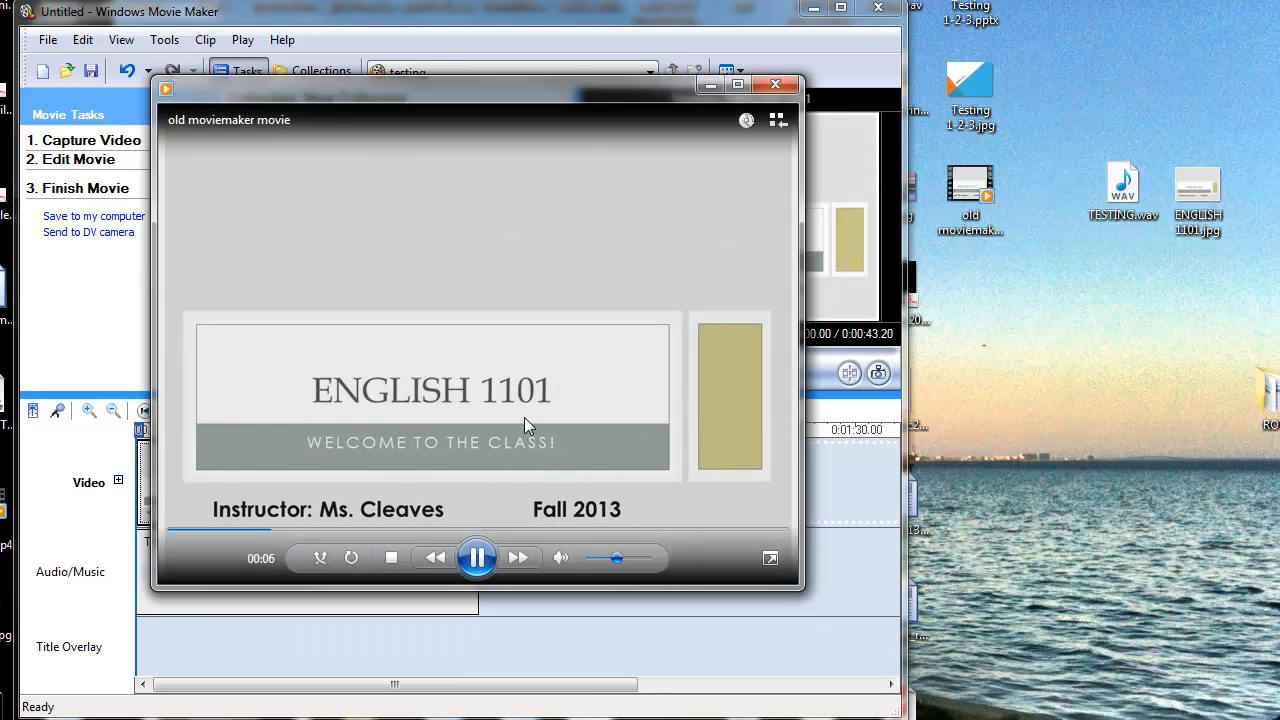
click(486, 564)
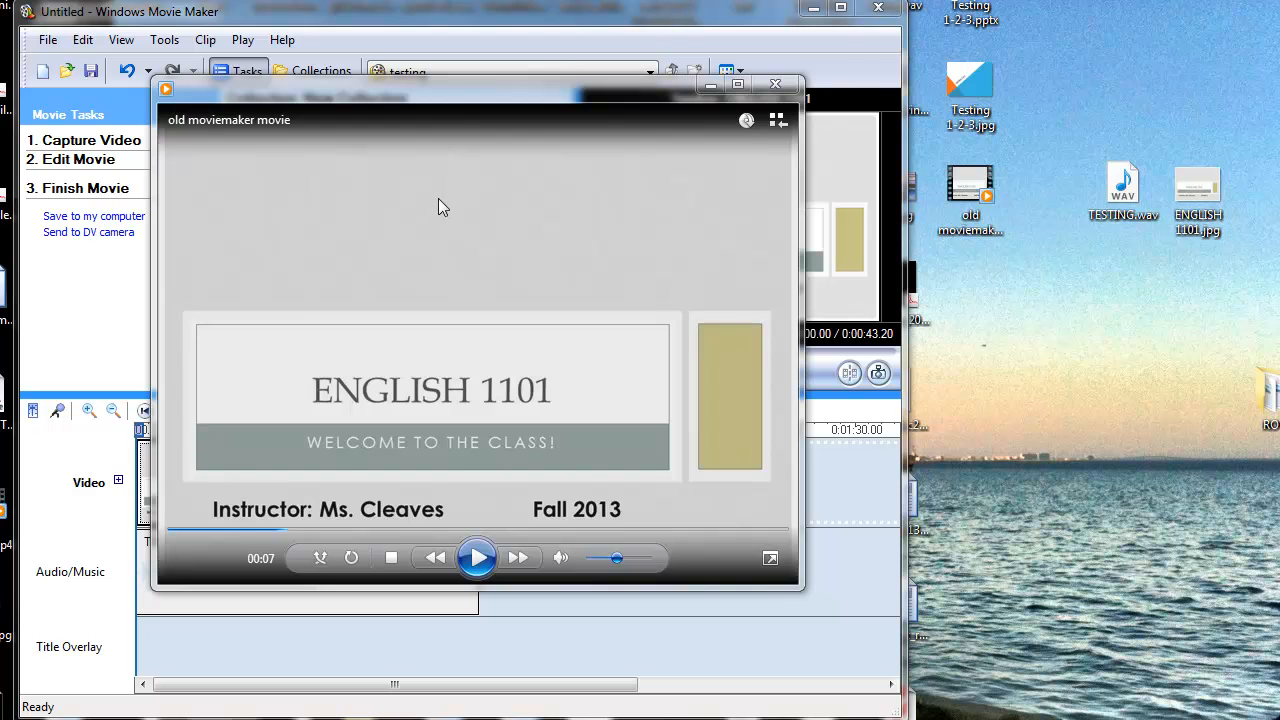
click(776, 86)
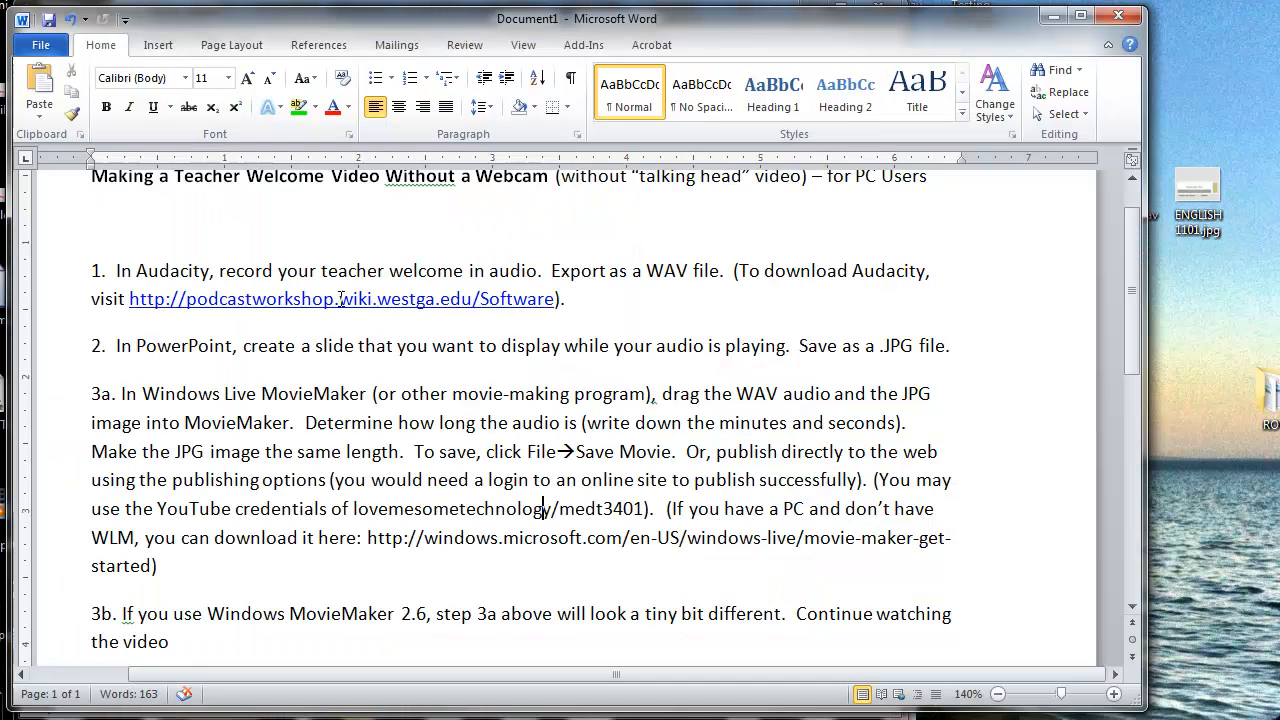
- Switch to the Word document and review its instructions for making a teacher welcome video without a webcam
scroll(394, 343, down, 1)
scroll(396, 370, up, 2)
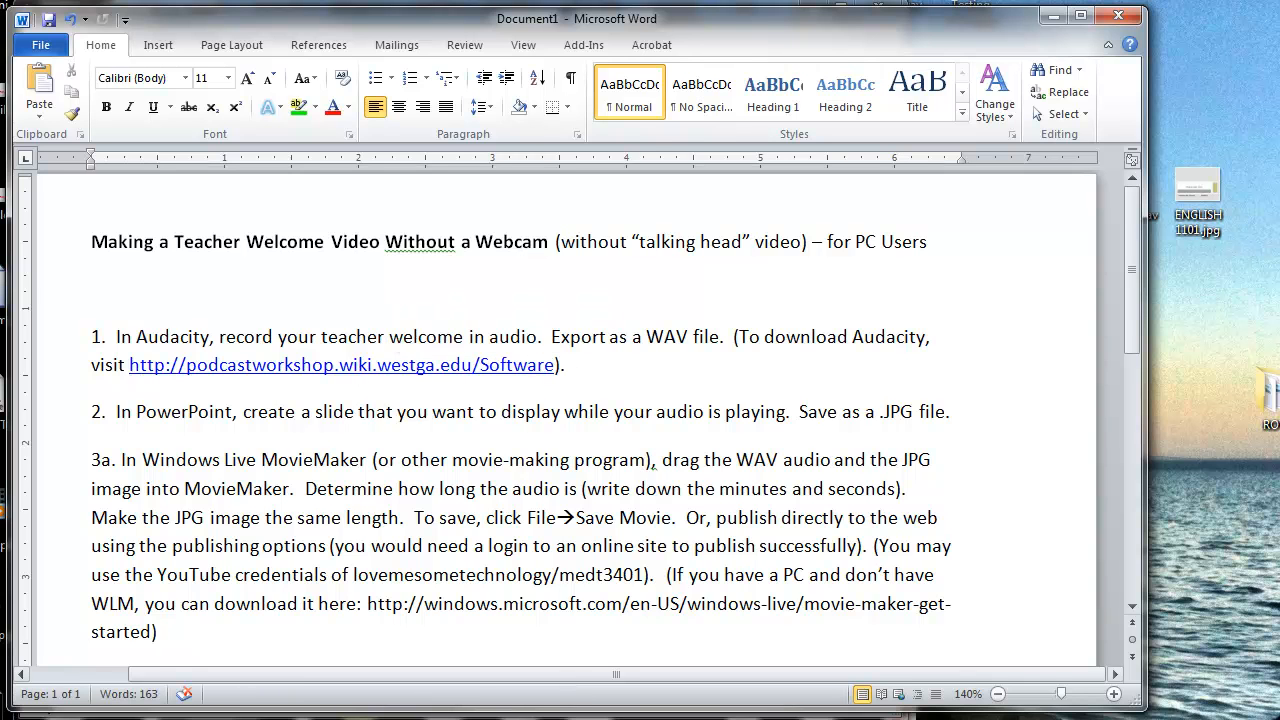
- Switch to Windows Movie Maker to look at its Narrate Timeline tool, and check Windows Live Movie Maker for a comparable option
key(alt+Tab)
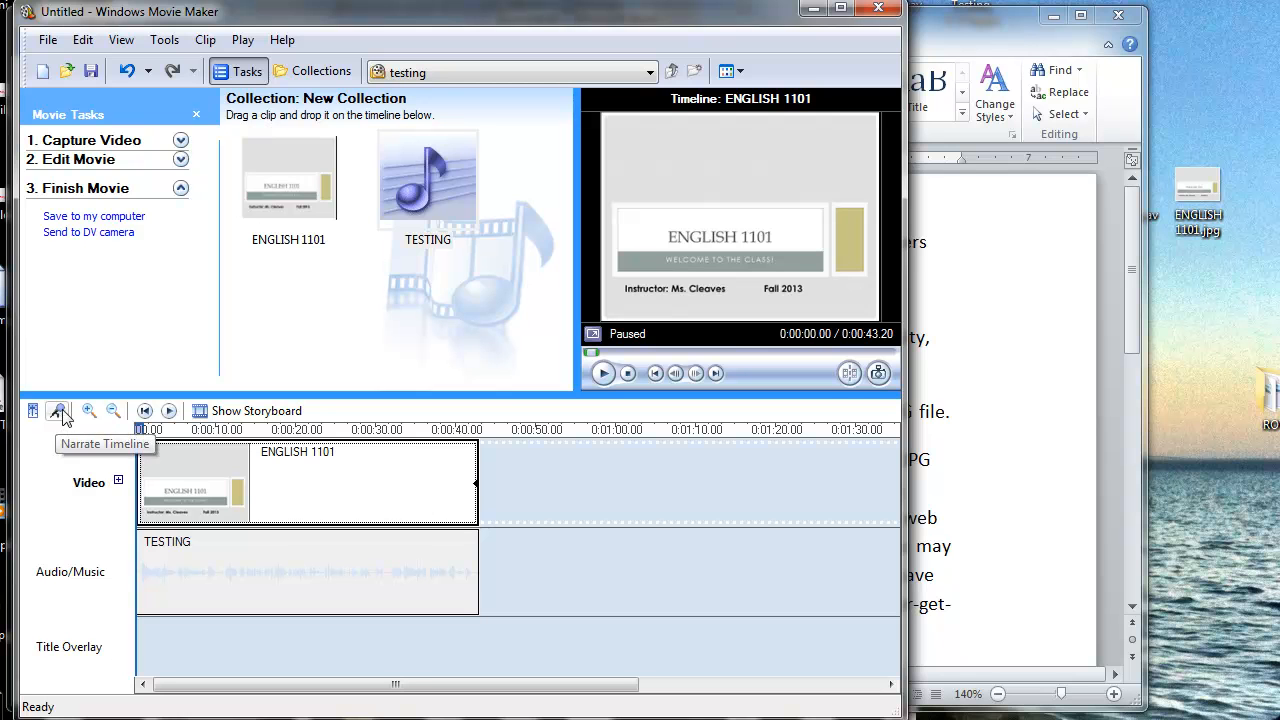
click(57, 411)
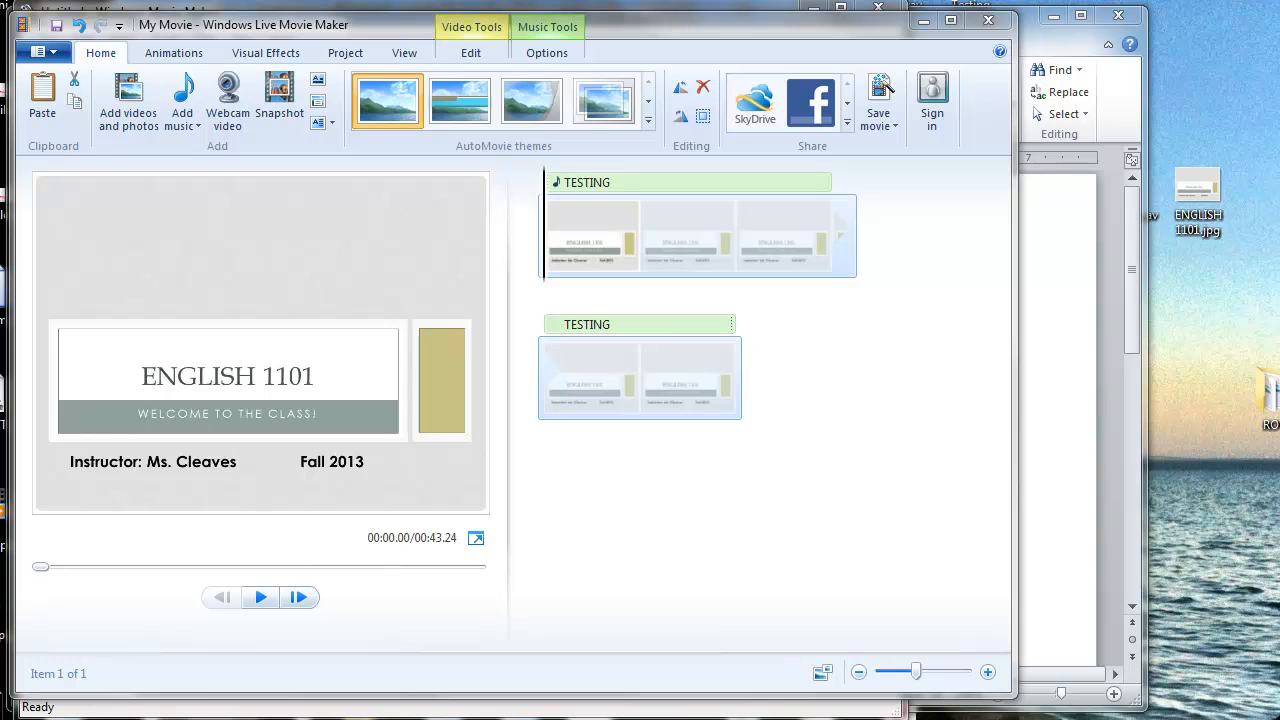
click(418, 58)
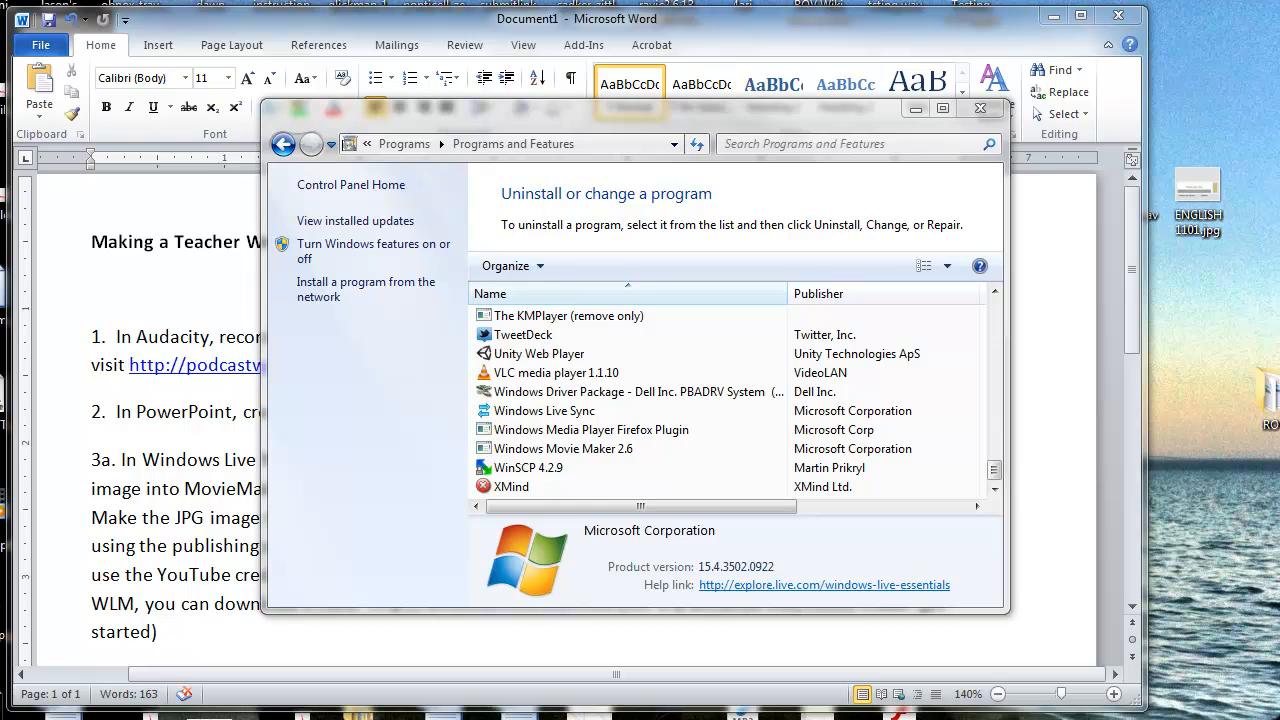
- Return to the Word document and review steps 3a and 3b for the two Movie Maker versions
click(240, 495)
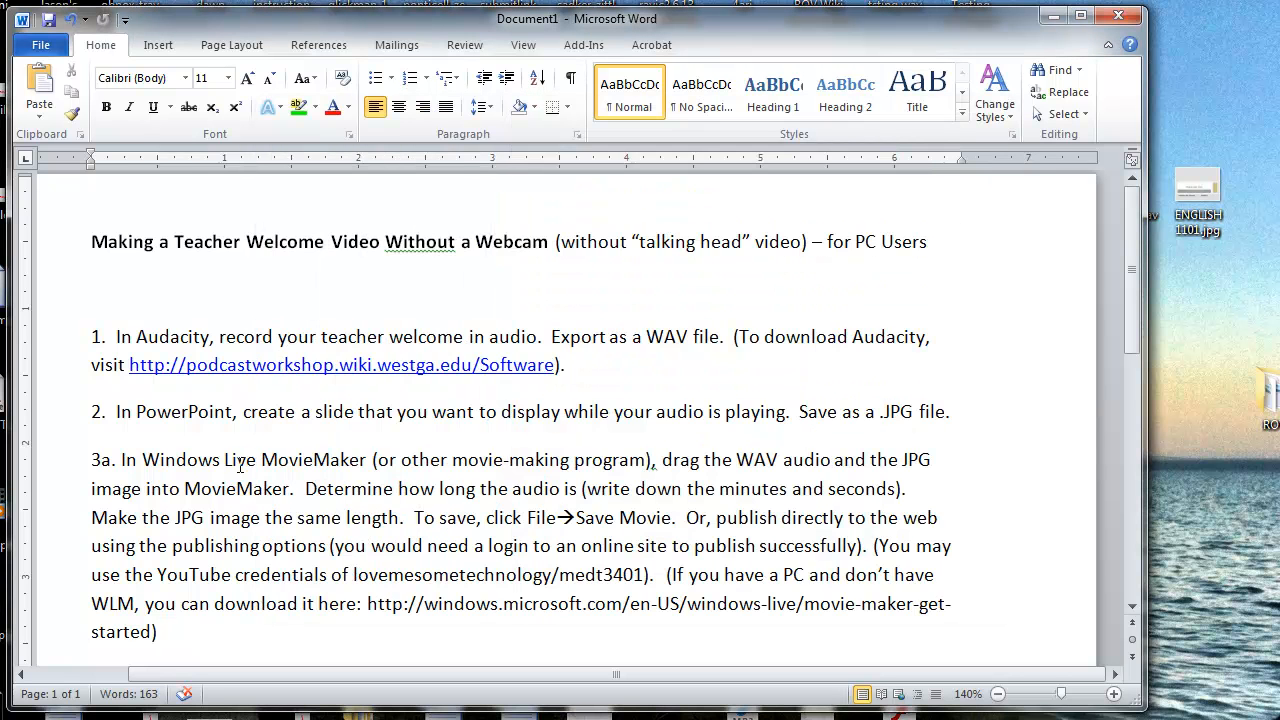
scroll(241, 465, down, 1)
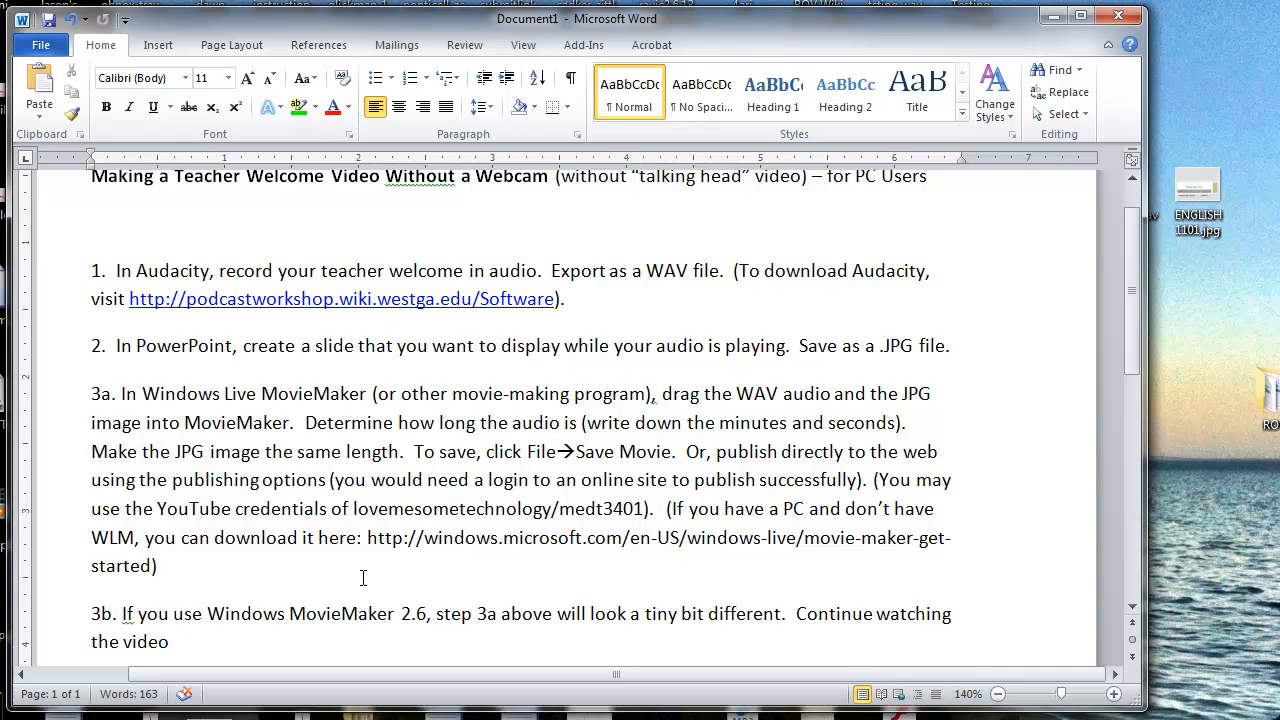